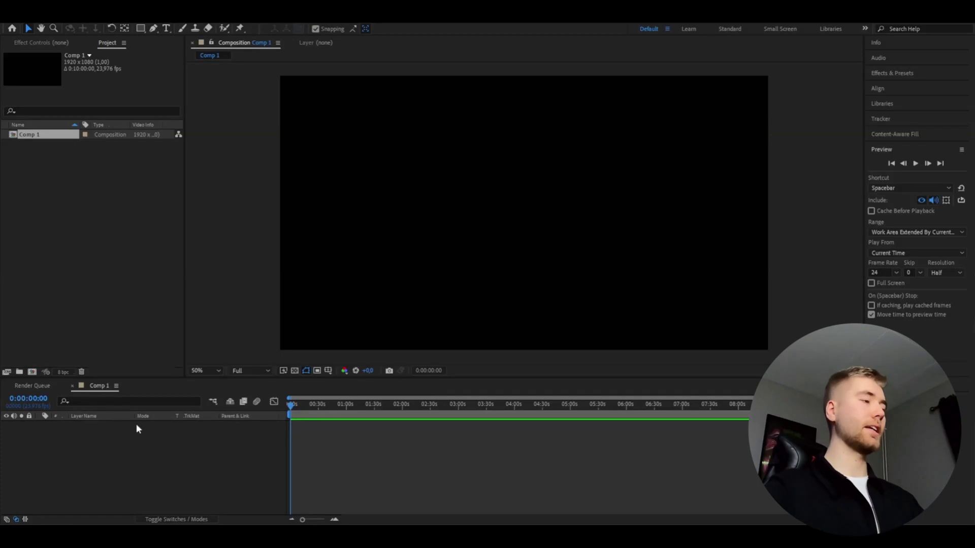
Create a new comp-sized black solid, Black Solid 1, and select it in the timeline
{"action": "right_click", "coordinate": [174, 450]}
{"action": "mouse_move", "coordinate": [188, 317]}
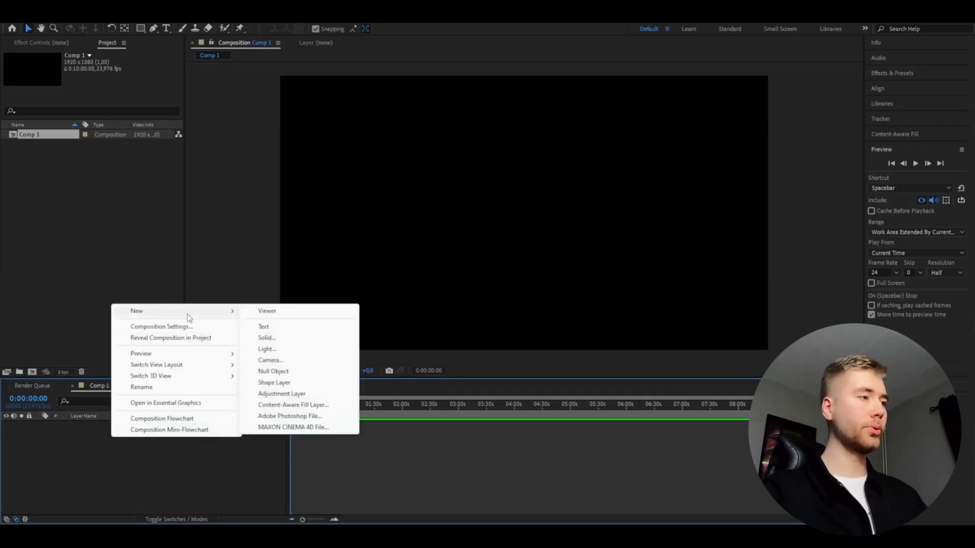
{"action": "left_click", "coordinate": [266, 338]}
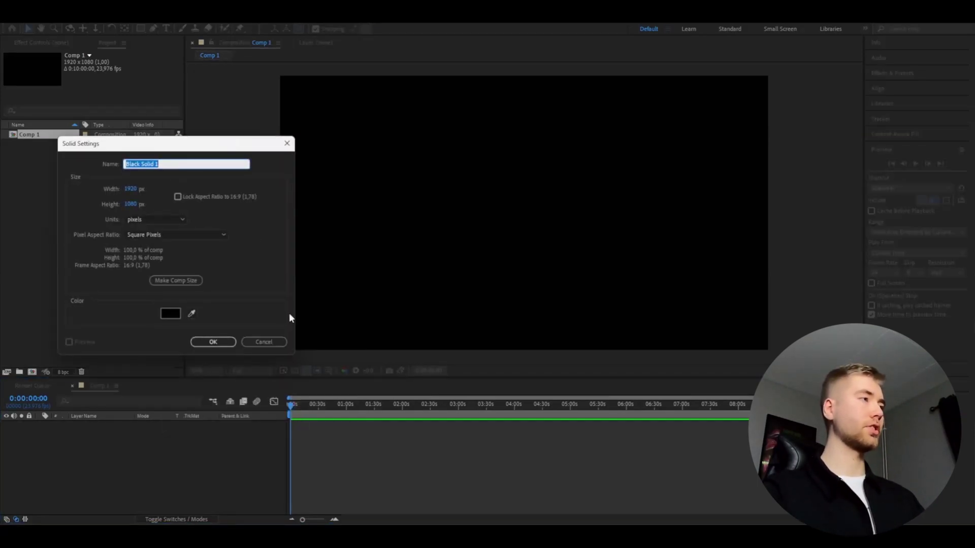
{"action": "left_click", "coordinate": [206, 343]}
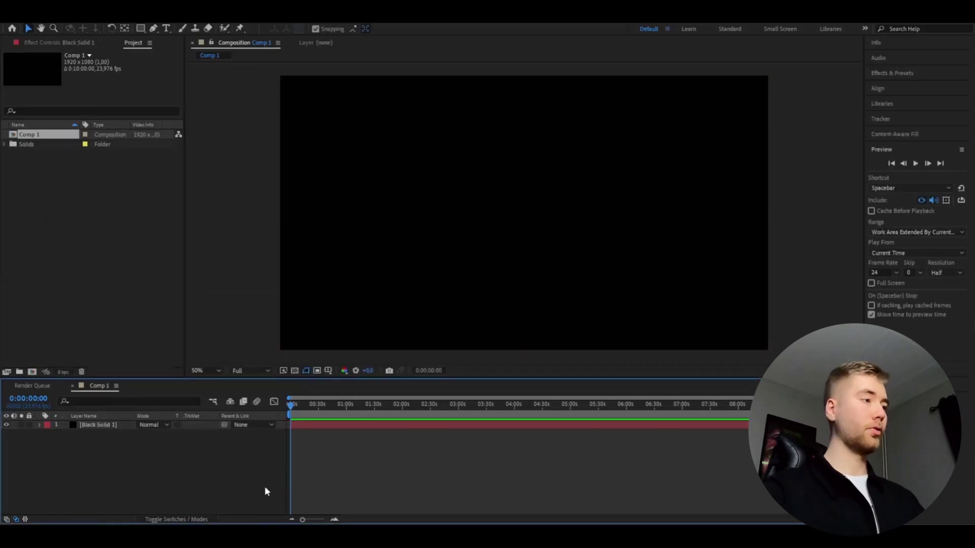
{"action": "left_click", "coordinate": [114, 426]}
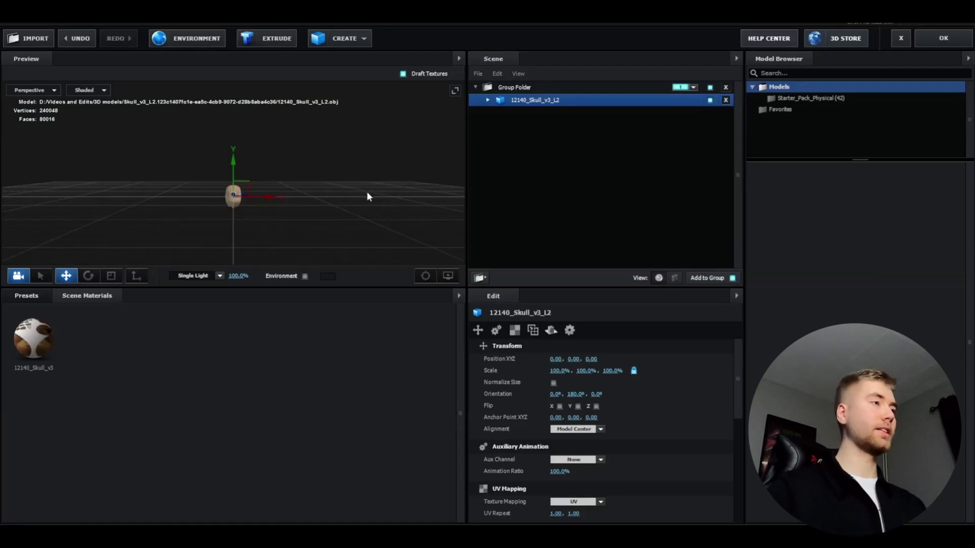
Stand the skull upright by setting its Orientation X to 90
{"action": "left_click_drag", "start_coordinate": [367, 191], "coordinate": [298, 209]}
{"action": "key", "text": "ctrl+z"}
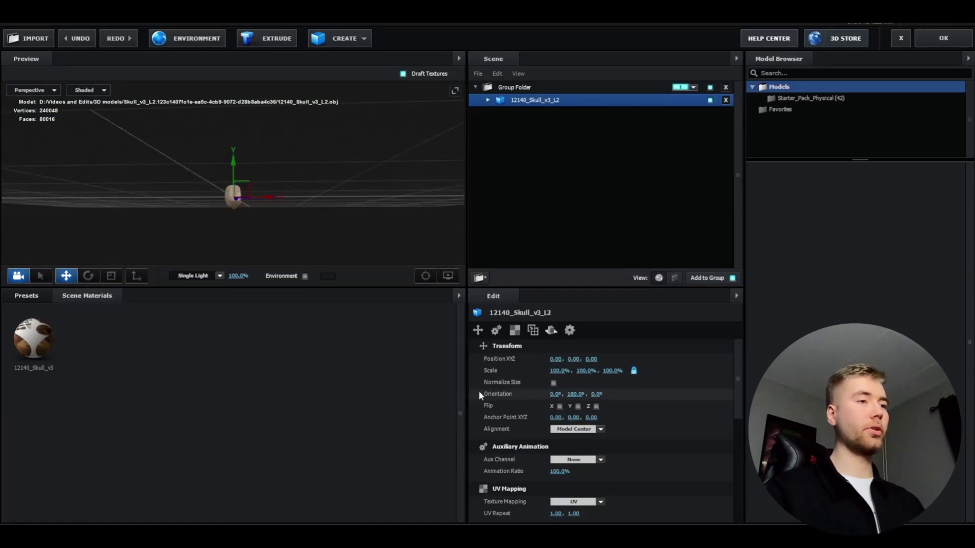
{"action": "left_click", "coordinate": [555, 395]}
{"action": "type", "text": "90"}
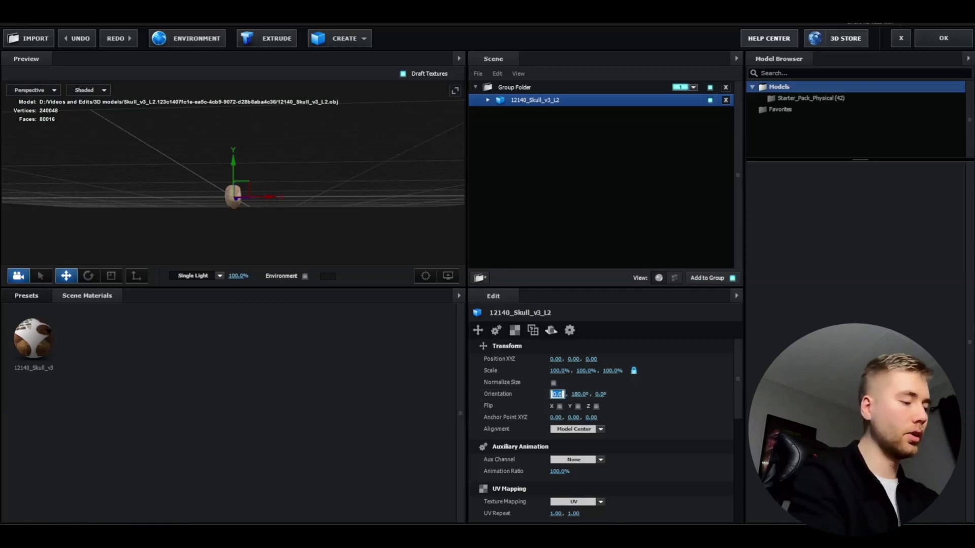
{"action": "key", "text": "Return"}
{"action": "left_click_drag", "start_coordinate": [342, 217], "coordinate": [361, 174]}
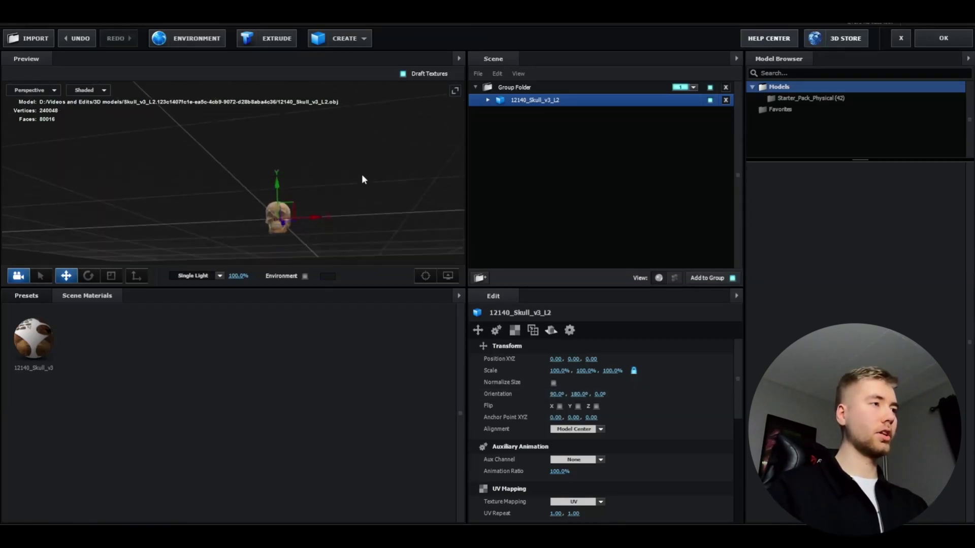
Apply the Physical > Chrome preset material to the skull
{"action": "left_click", "coordinate": [21, 297]}
{"action": "left_click", "coordinate": [56, 366]}
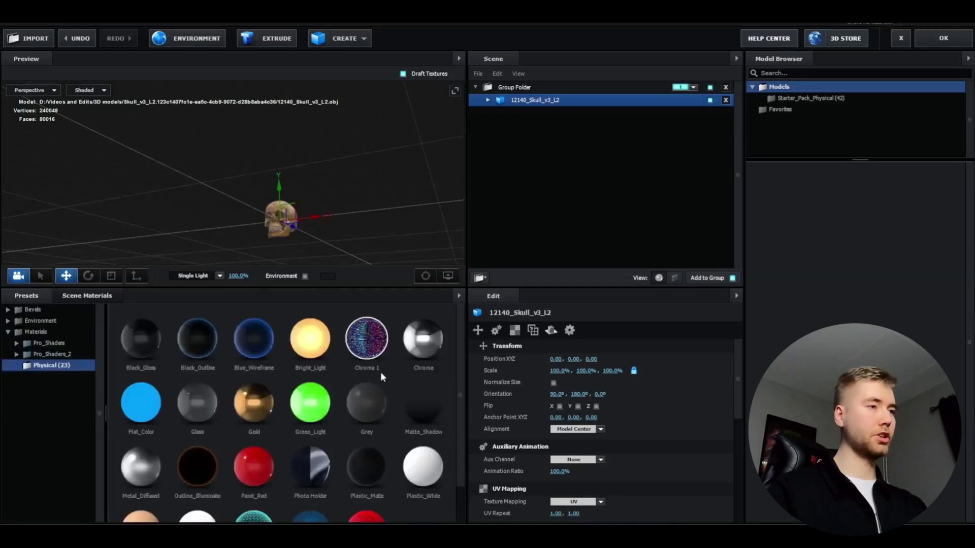
{"action": "left_click", "coordinate": [413, 351]}
{"action": "mouse_move", "coordinate": [325, 211]}
{"action": "left_mouse_down"}
{"action": "mouse_move", "coordinate": [264, 200]}
{"action": "mouse_move", "coordinate": [325, 212]}
{"action": "left_mouse_up"}
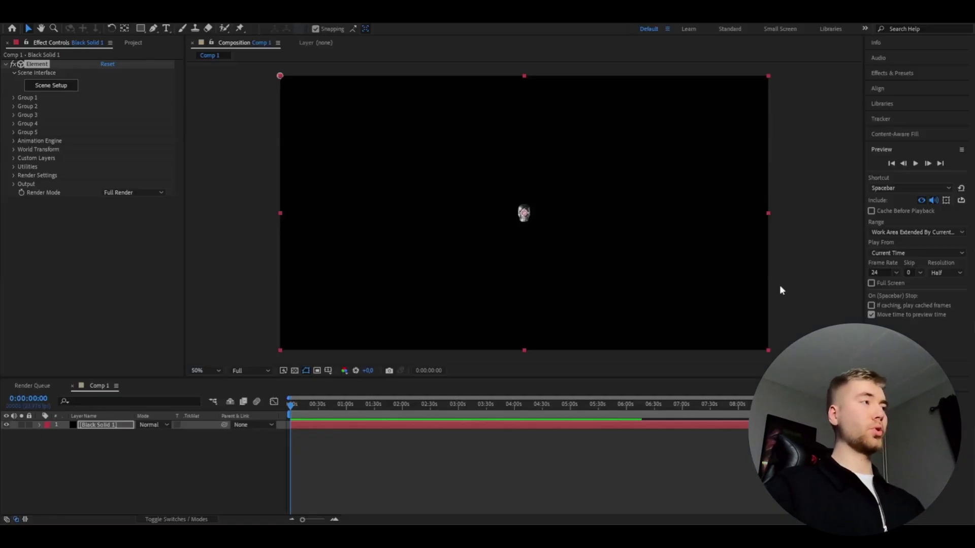
Add the expression time*150 to Group 1's Particle Replicator Y Rotation
{"action": "left_click", "coordinate": [14, 98]}
{"action": "left_click", "coordinate": [22, 115]}
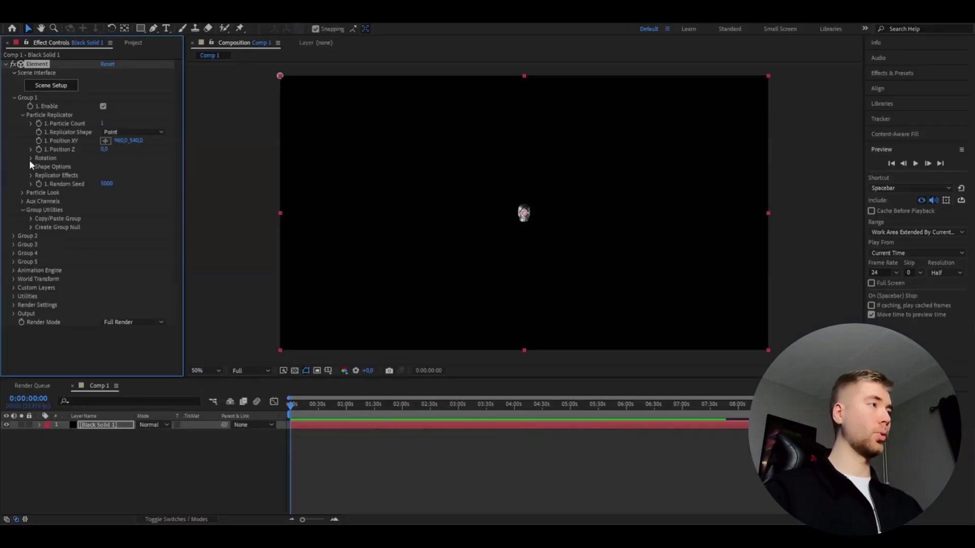
{"action": "left_click", "coordinate": [31, 158]}
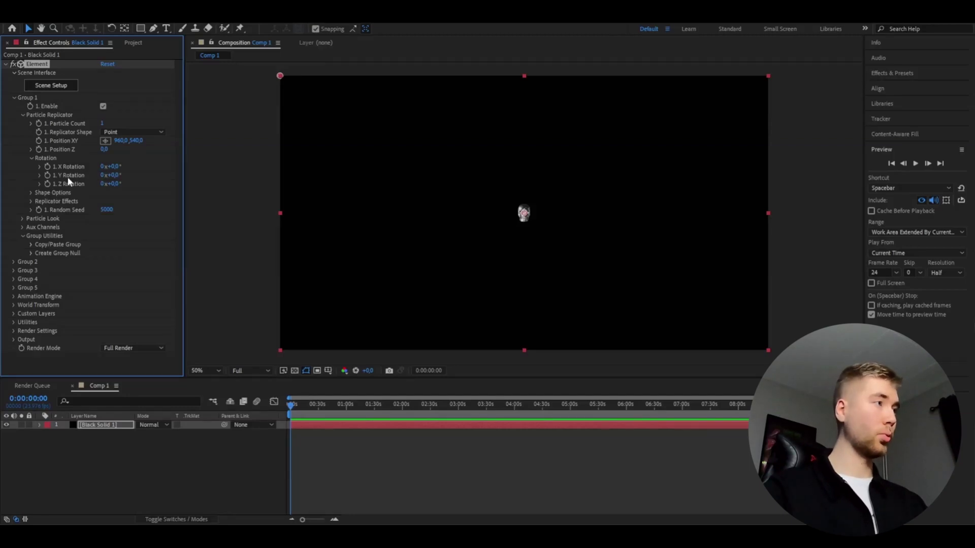
{"action": "left_click", "coordinate": [50, 176], "text": "alt"}
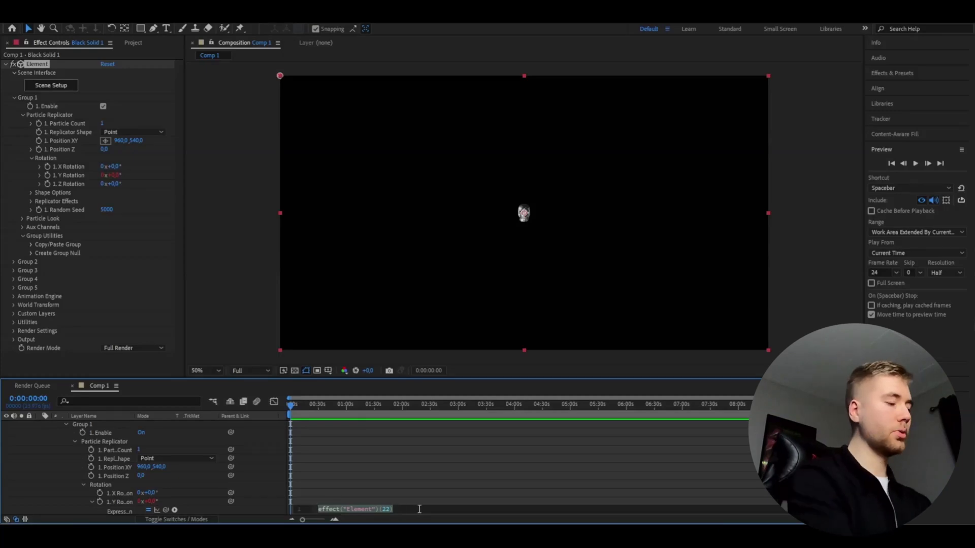
{"action": "type", "text": "time*15"}
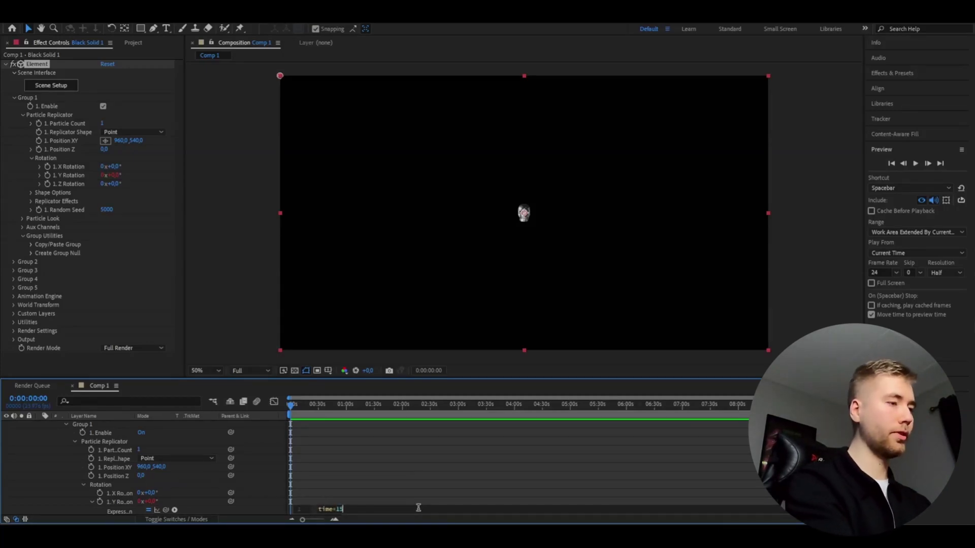
{"action": "left_click", "coordinate": [419, 507]}
Preview the spinning skull, zooming the viewer in and back out
{"action": "key", "text": "space"}
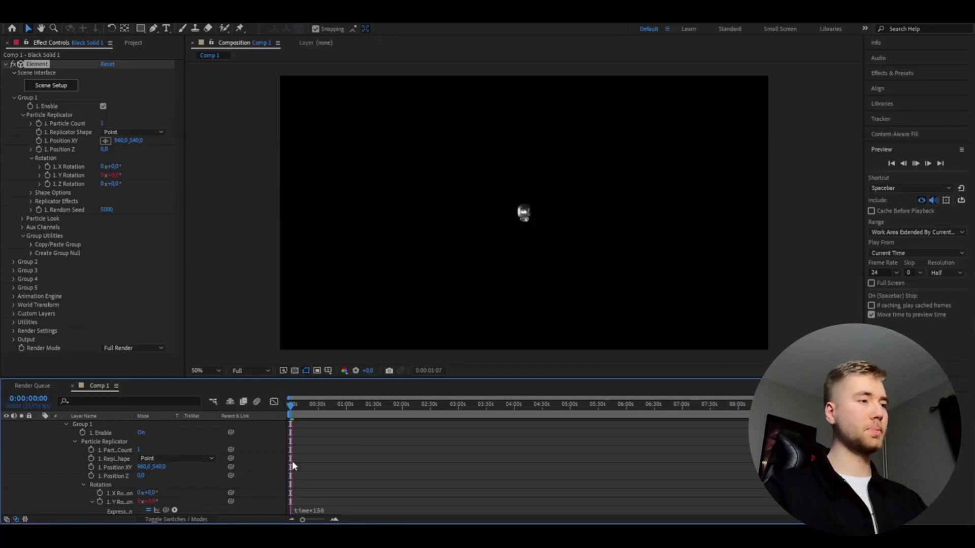
{"action": "key", "text": "space"}
{"action": "key", "text": "slash"}
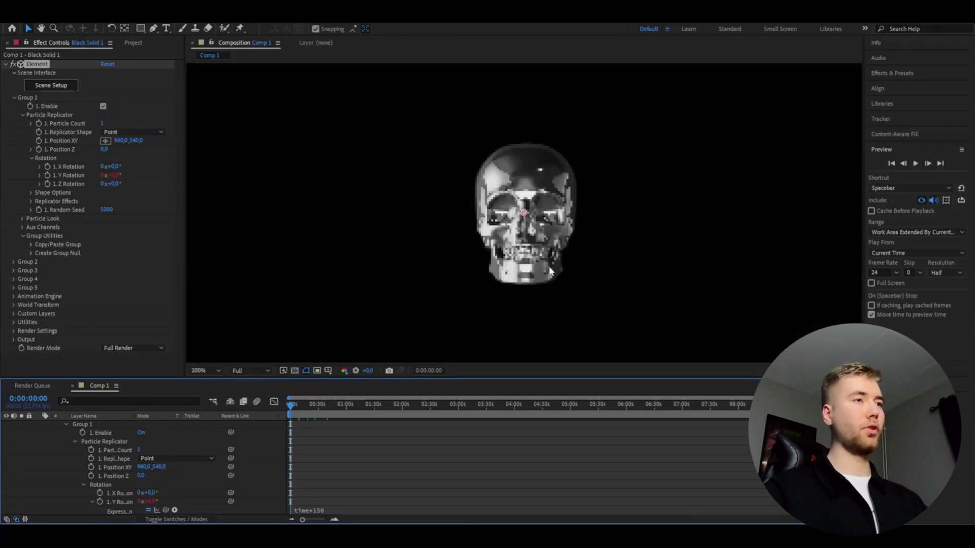
{"action": "key", "text": "comma"}
{"action": "key", "text": "comma"}
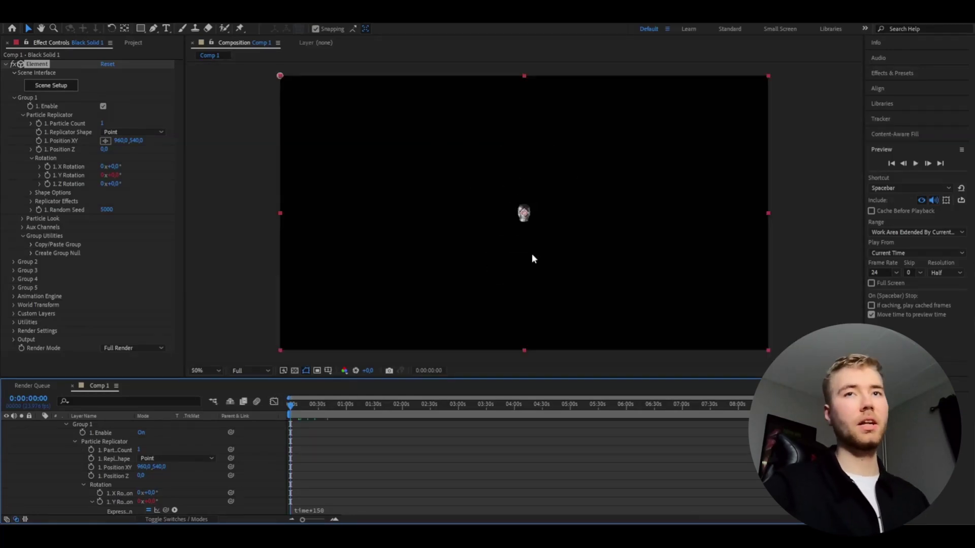
{"action": "left_click", "coordinate": [23, 218]}
Set the Particle Size to 105
{"action": "left_click", "coordinate": [107, 228]}
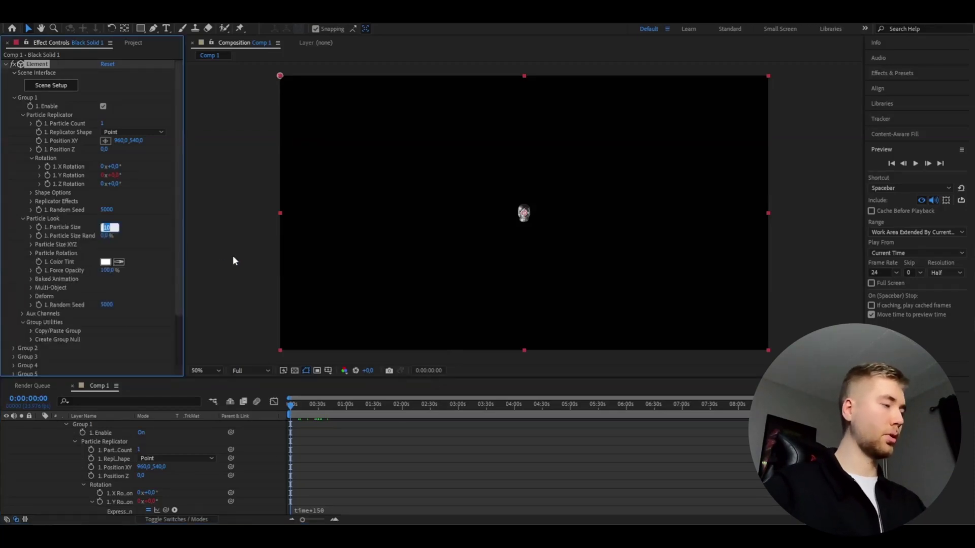
{"action": "type", "text": "105"}
{"action": "key", "text": "Return"}
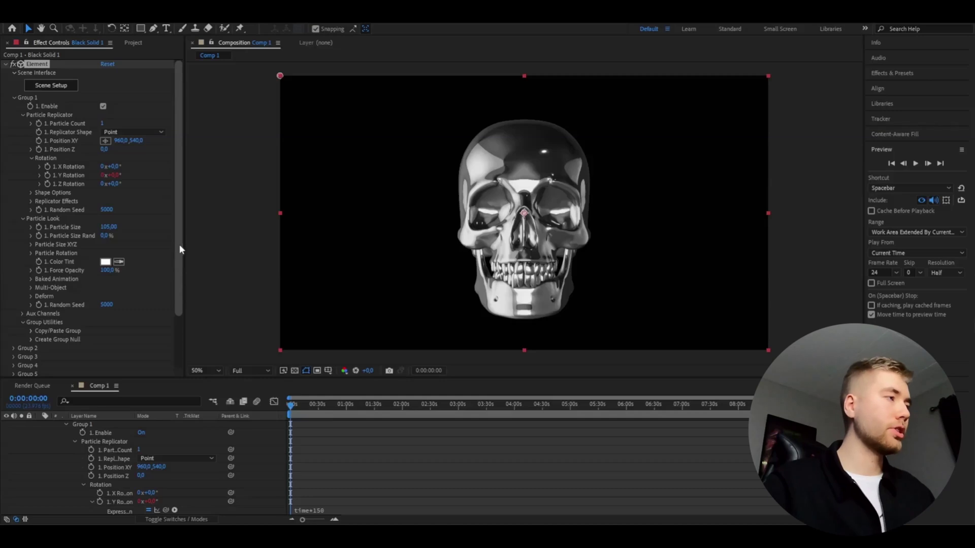
Enable ambient occlusion in Render Settings and set SSAO Intensity to 28
{"action": "scroll", "coordinate": [172, 282], "scroll_direction": "down", "scroll_amount": 3}
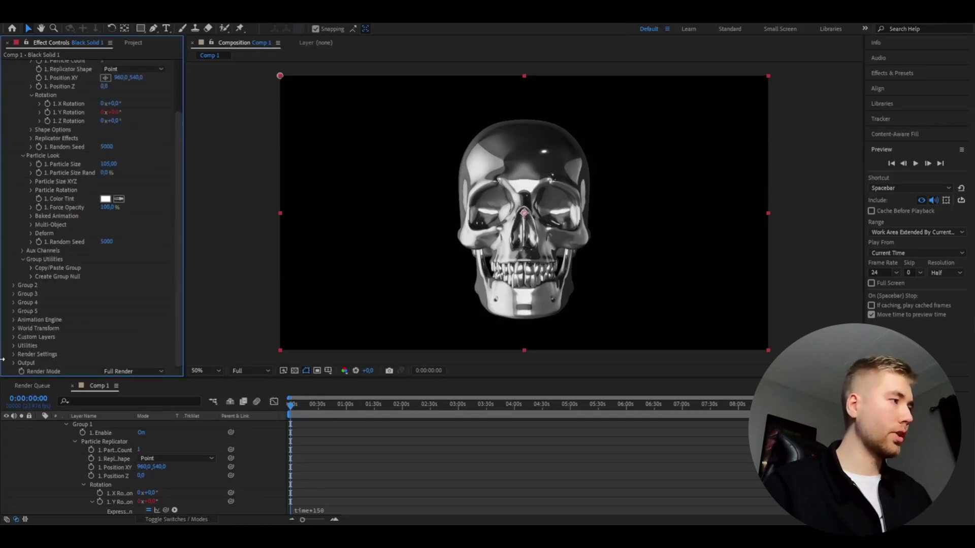
{"action": "left_click", "coordinate": [14, 354]}
{"action": "scroll", "coordinate": [94, 251], "scroll_direction": "down", "scroll_amount": 5}
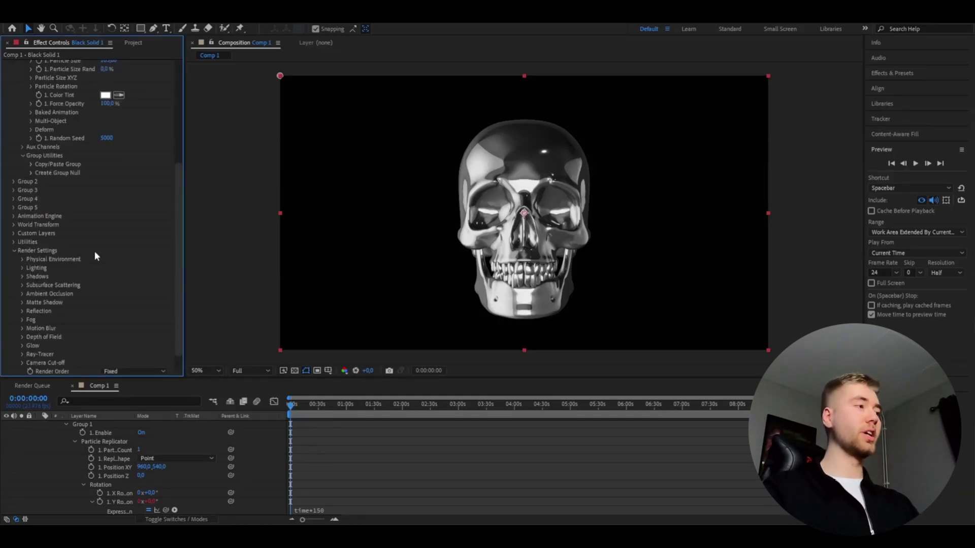
{"action": "left_click", "coordinate": [22, 294]}
{"action": "scroll", "coordinate": [22, 296], "scroll_direction": "down", "scroll_amount": 2}
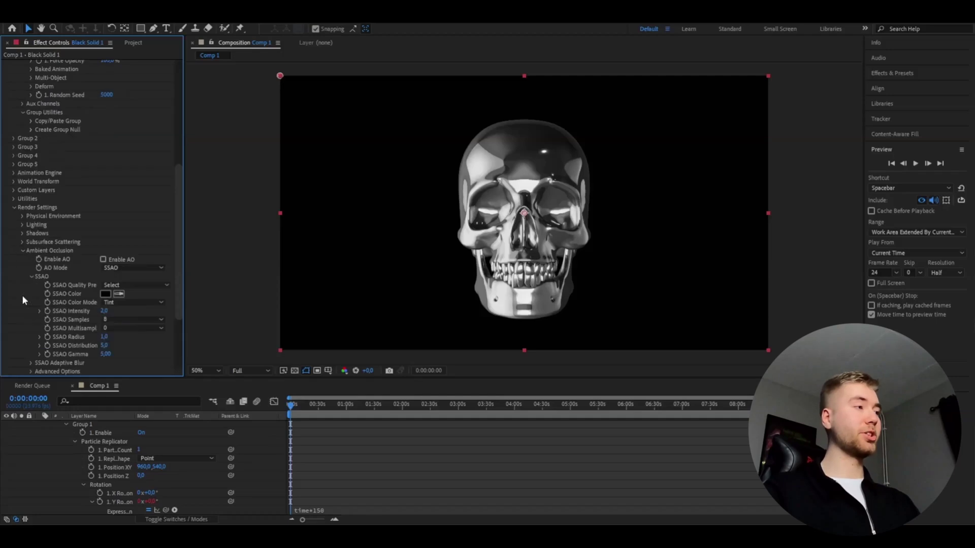
{"action": "left_click", "coordinate": [103, 259]}
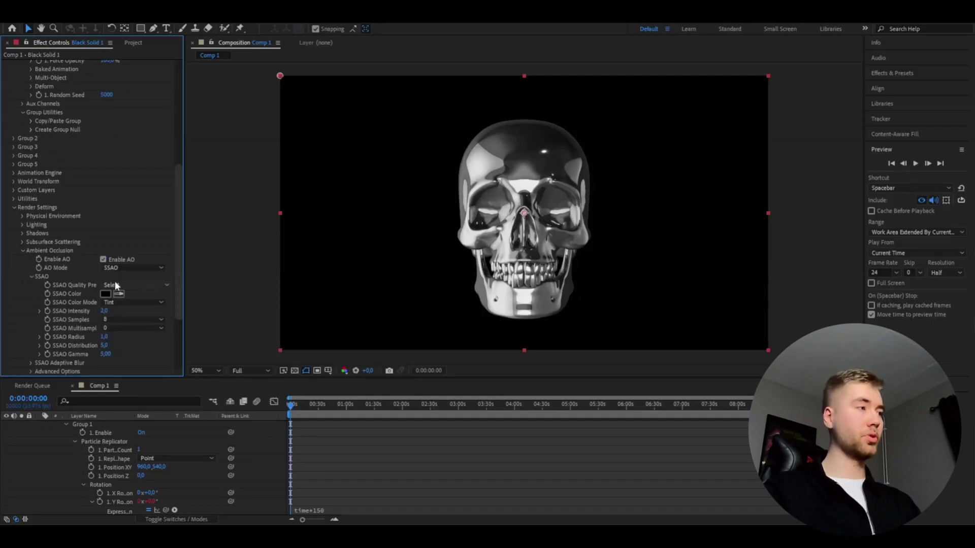
{"action": "left_click", "coordinate": [103, 311]}
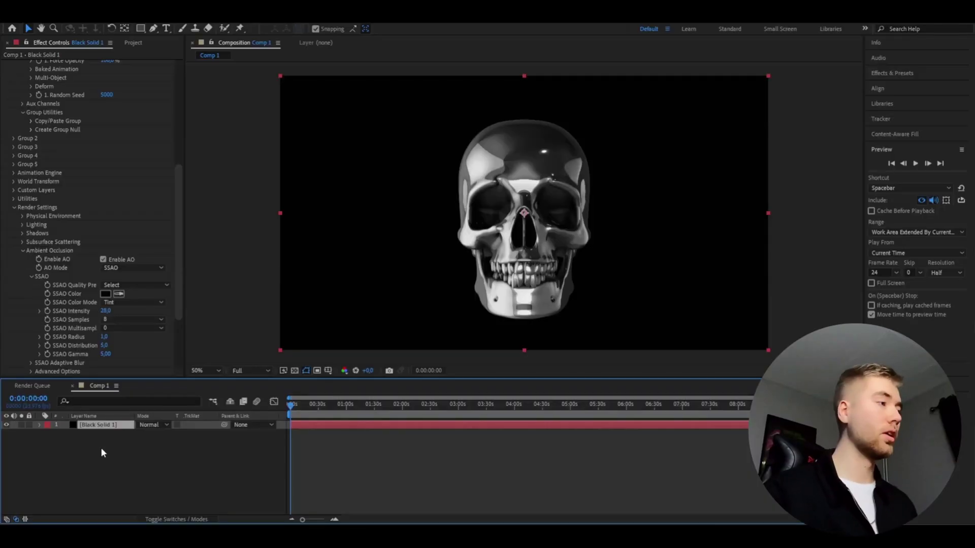
Add a new Camera 1 layer to the composition with default settings
{"action": "right_click", "coordinate": [113, 463]}
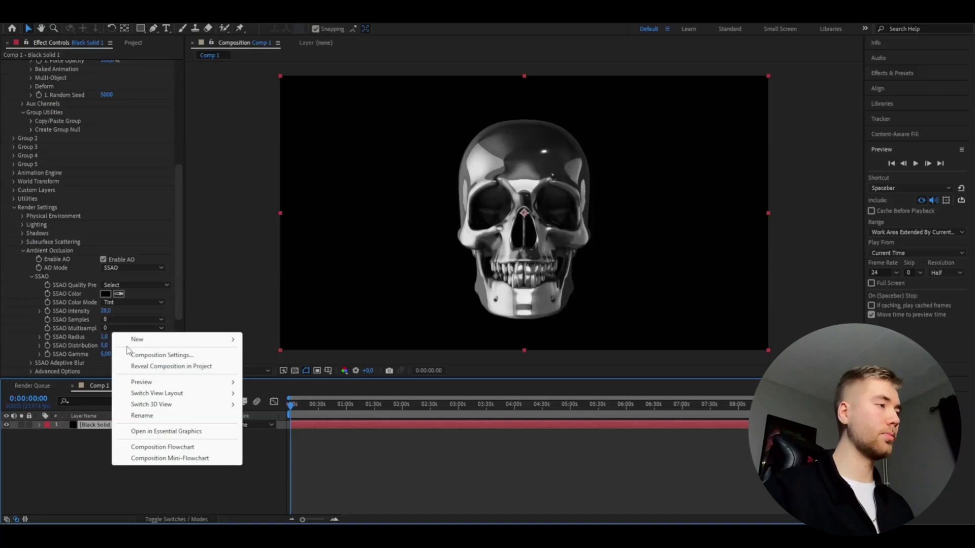
{"action": "mouse_move", "coordinate": [130, 340]}
{"action": "left_click", "coordinate": [282, 391]}
{"action": "key", "text": "Return"}
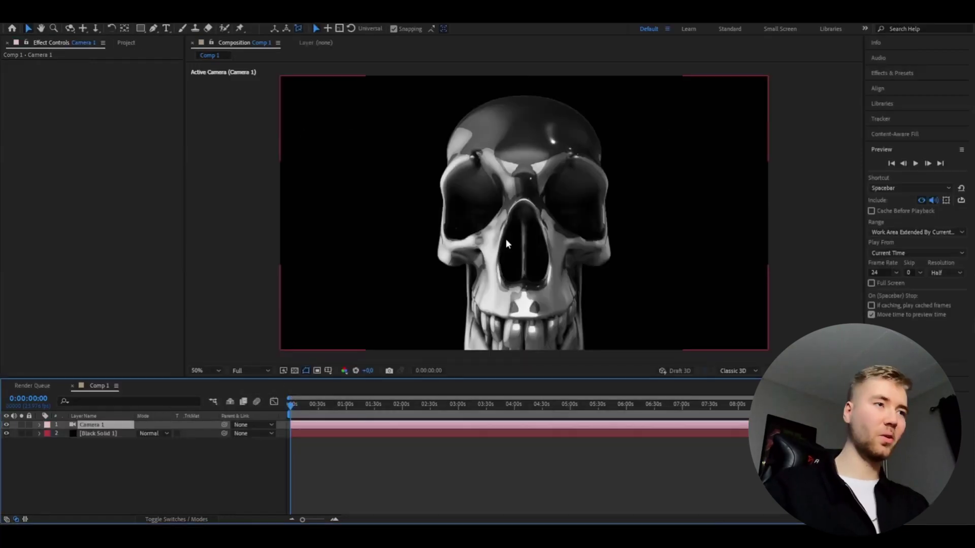
Pull the camera back by scrubbing Position Z to -764,4
{"action": "left_click", "coordinate": [39, 426]}
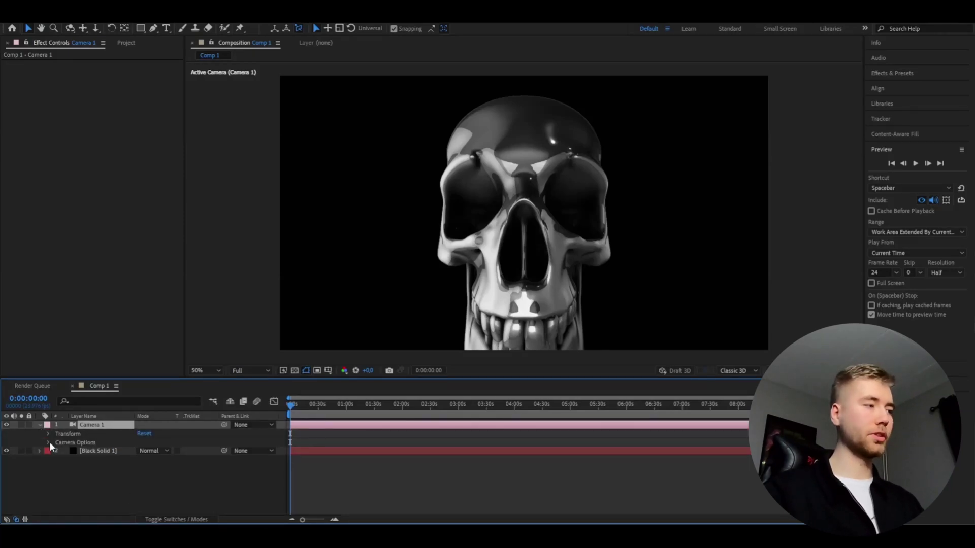
{"action": "left_click", "coordinate": [49, 443]}
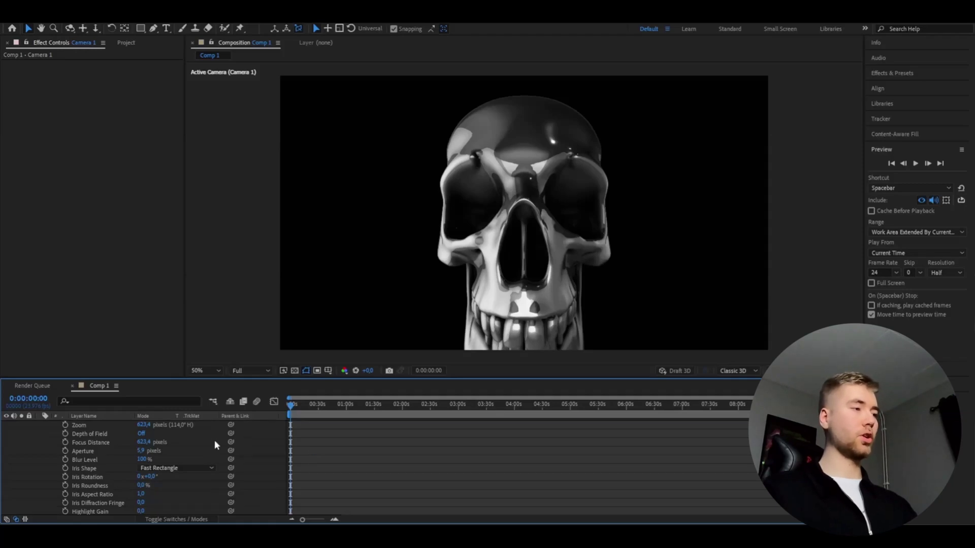
{"action": "scroll", "coordinate": [234, 467], "scroll_direction": "up", "scroll_amount": 2}
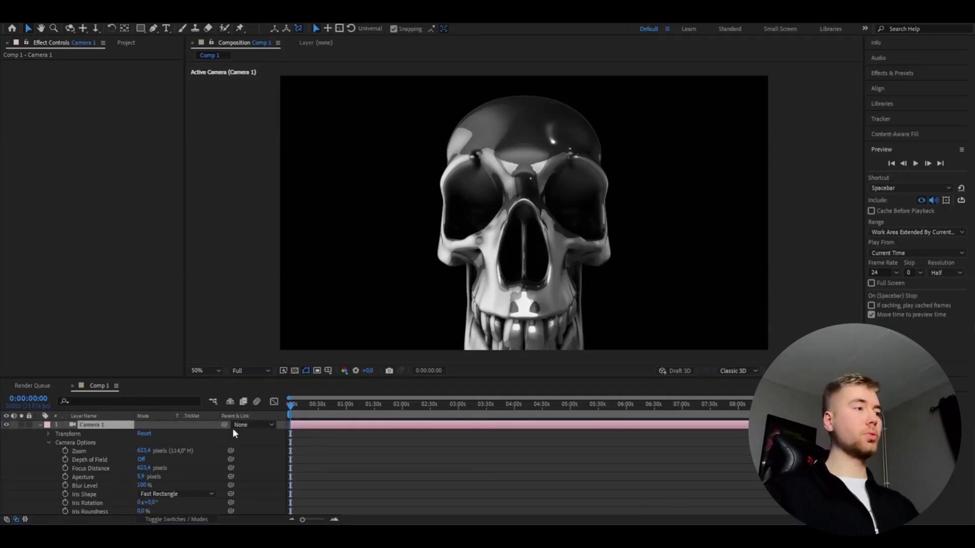
{"action": "left_click", "coordinate": [48, 434]}
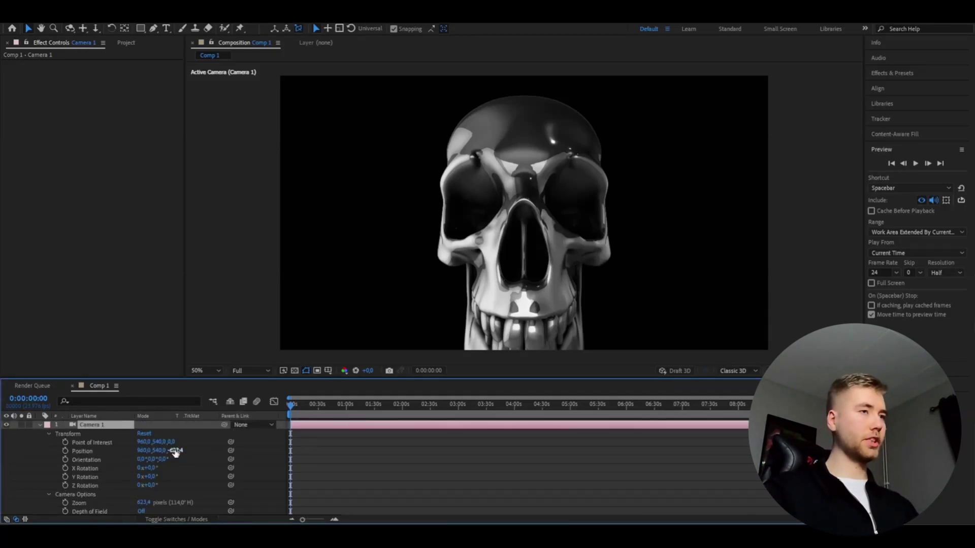
{"action": "left_click_drag", "start_coordinate": [176, 453], "coordinate": [100, 449]}
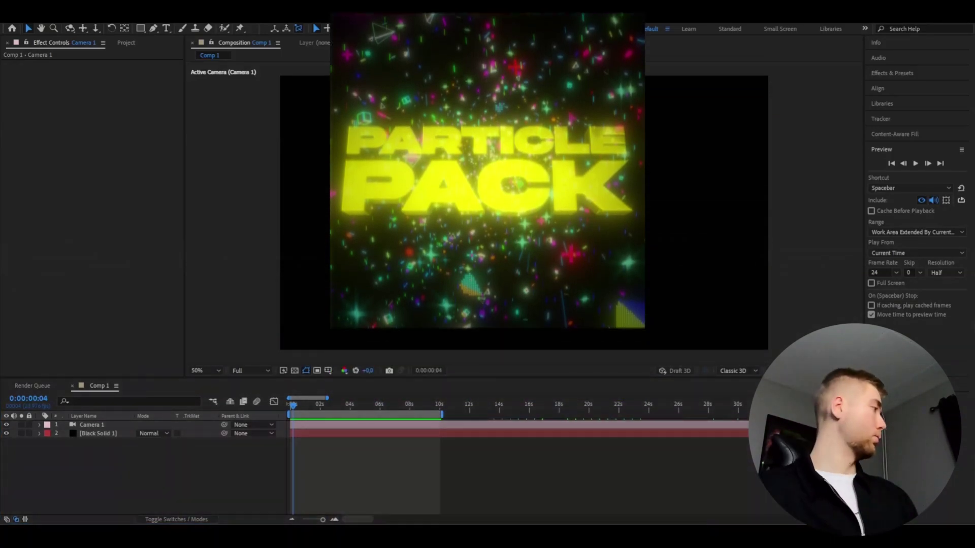
Place the Blue Spinning Particles video in the comp beneath Black Solid 1
{"action": "left_click_drag", "start_coordinate": [72, 192], "coordinate": [104, 456]}
{"action": "left_click", "coordinate": [363, 404]}
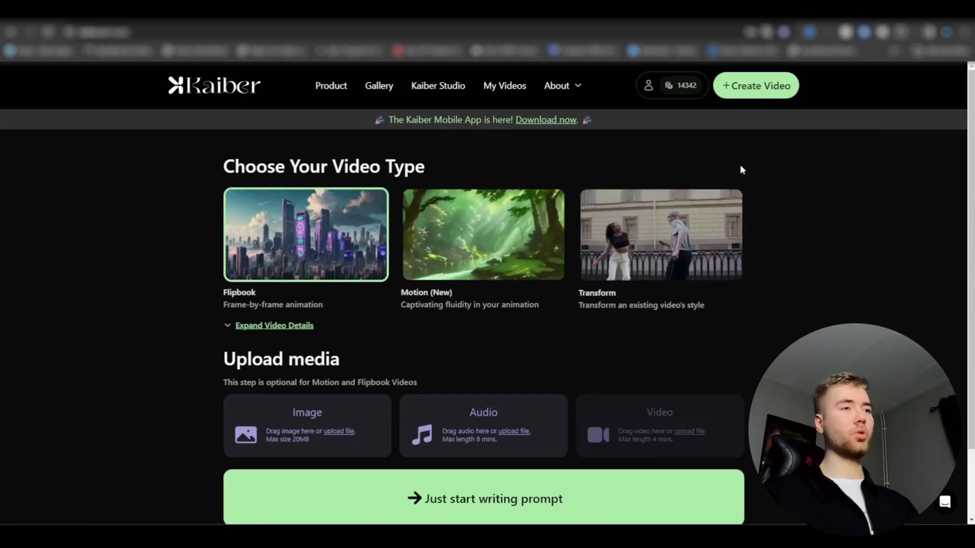
Choose a Transform video and upload the rendered skull clip as its source
{"action": "left_click", "coordinate": [660, 219]}
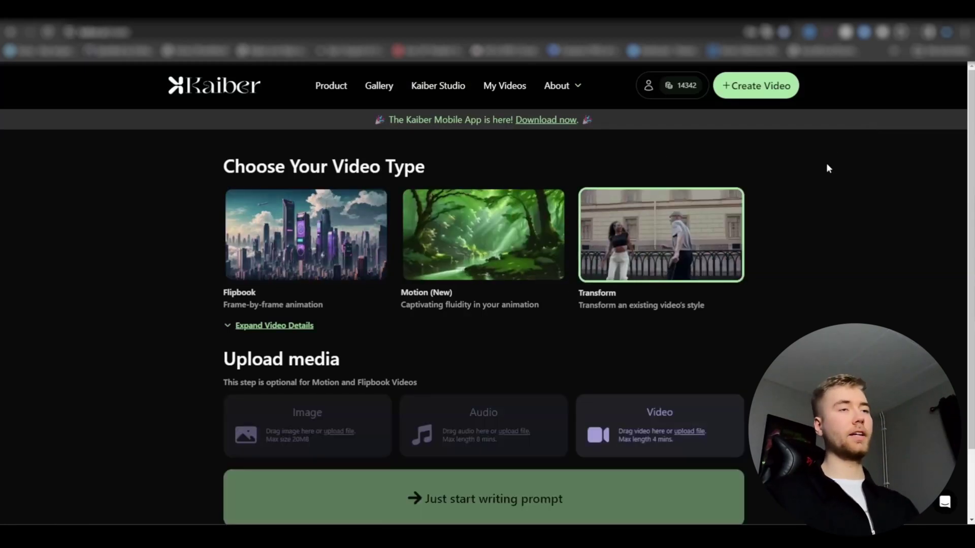
{"action": "left_click", "coordinate": [682, 411]}
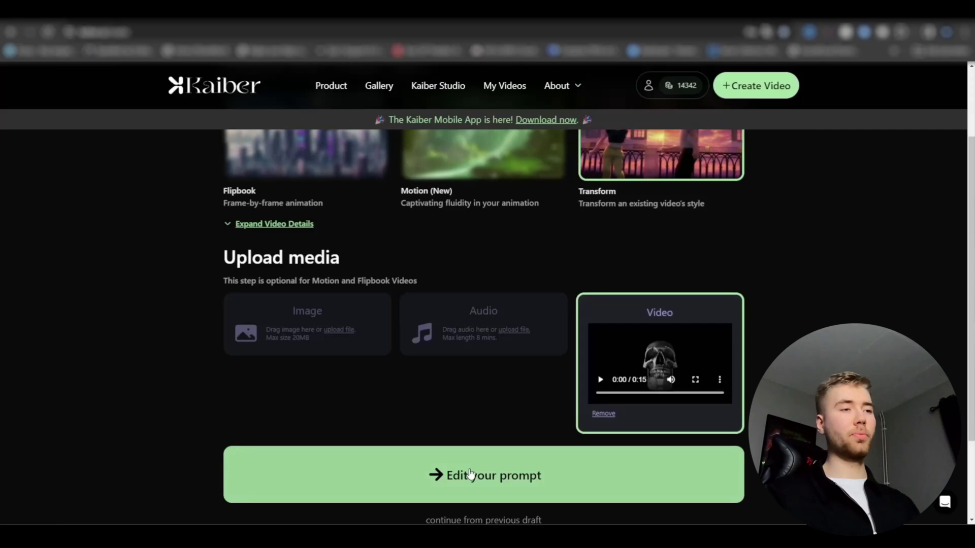
{"action": "left_click", "coordinate": [468, 472]}
Enter the subject 'water world, water skull, Atlantis', correcting Atlantis to a capital A
{"action": "scroll", "coordinate": [487, 311], "scroll_direction": "down", "scroll_amount": 1}
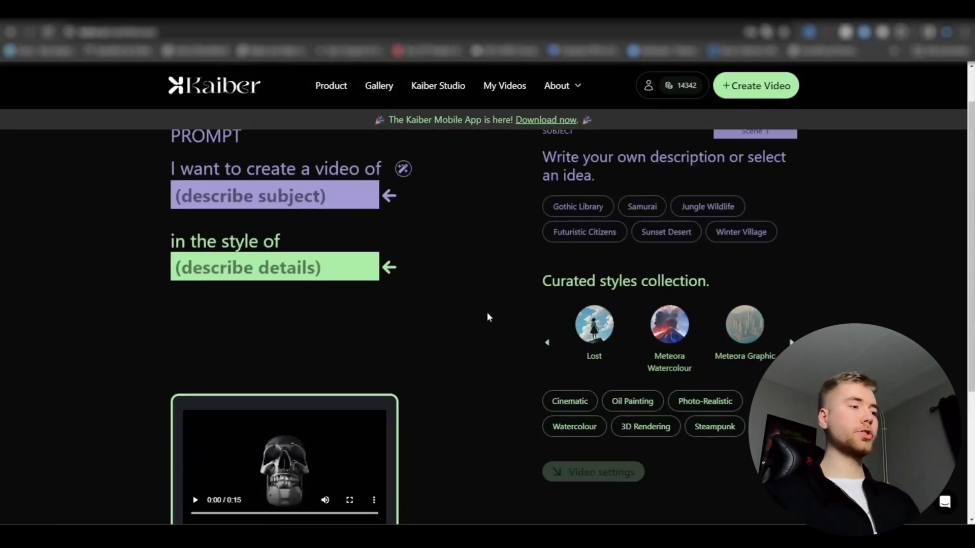
{"action": "left_click", "coordinate": [323, 196]}
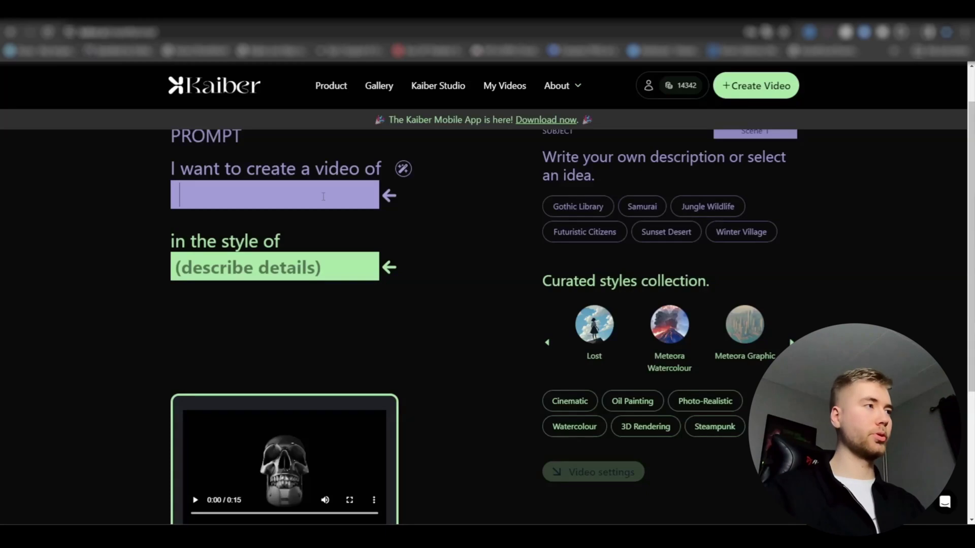
{"action": "type", "text": "water world, wa"}
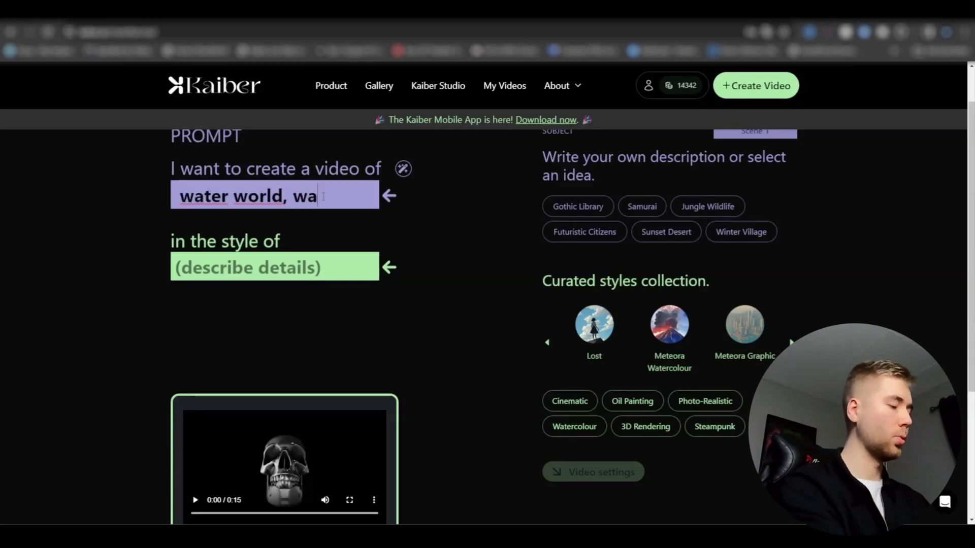
{"action": "type", "text": "ter skul"}
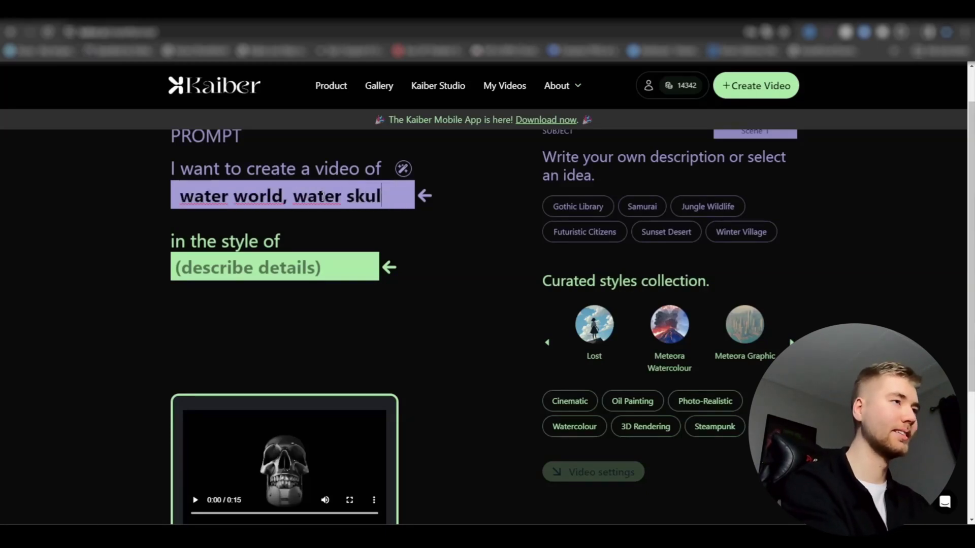
{"action": "type", "text": "l, atl"}
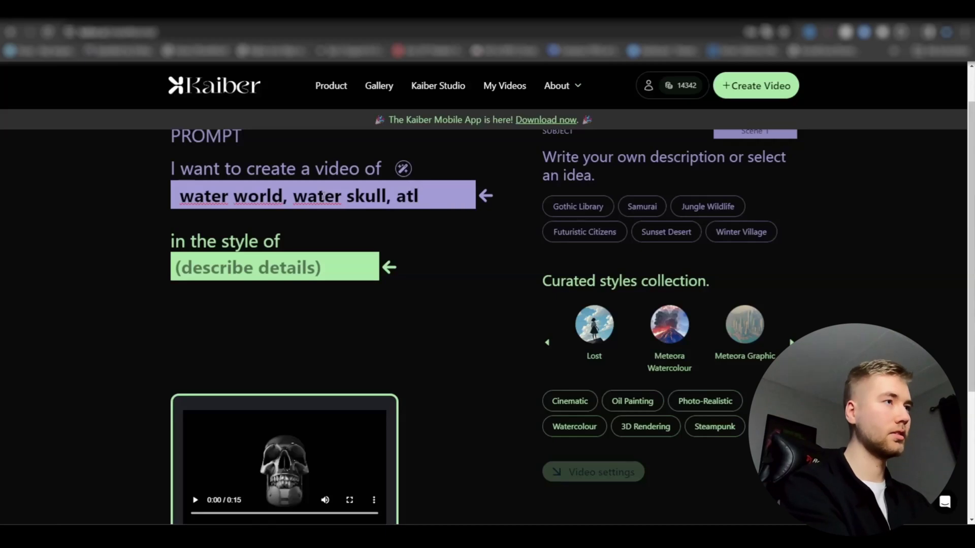
{"action": "type", "text": "antis"}
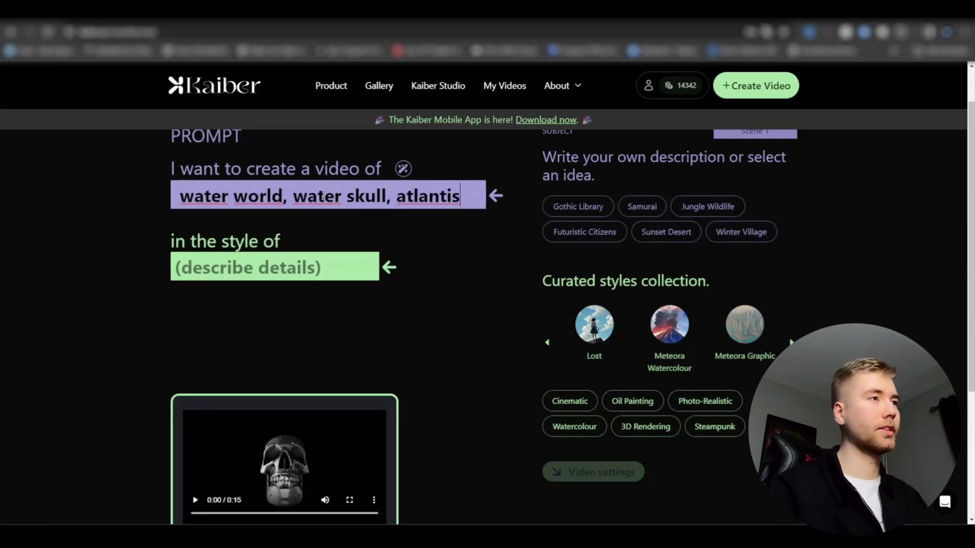
{"action": "right_click", "coordinate": [418, 202]}
{"action": "left_click", "coordinate": [515, 210]}
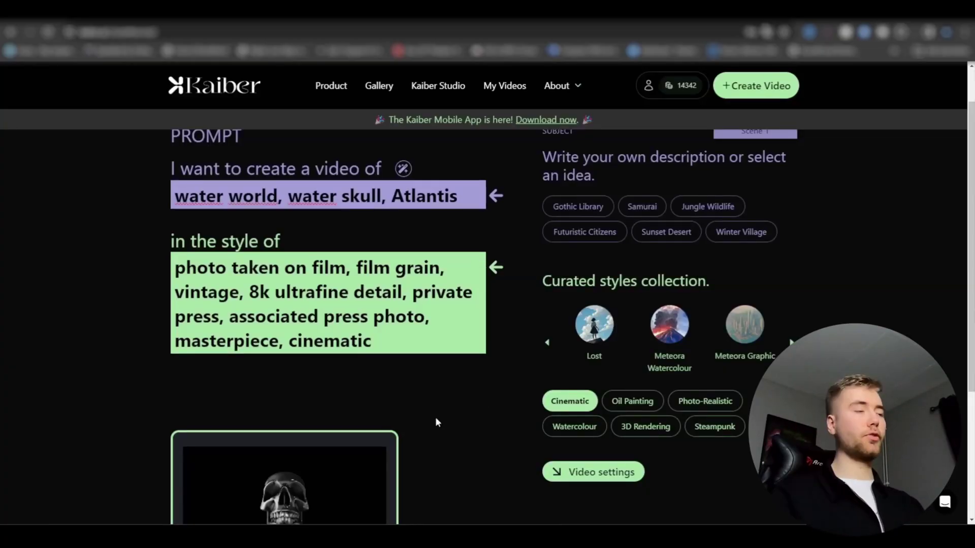
{"action": "scroll", "coordinate": [499, 418], "scroll_direction": "down", "scroll_amount": 2}
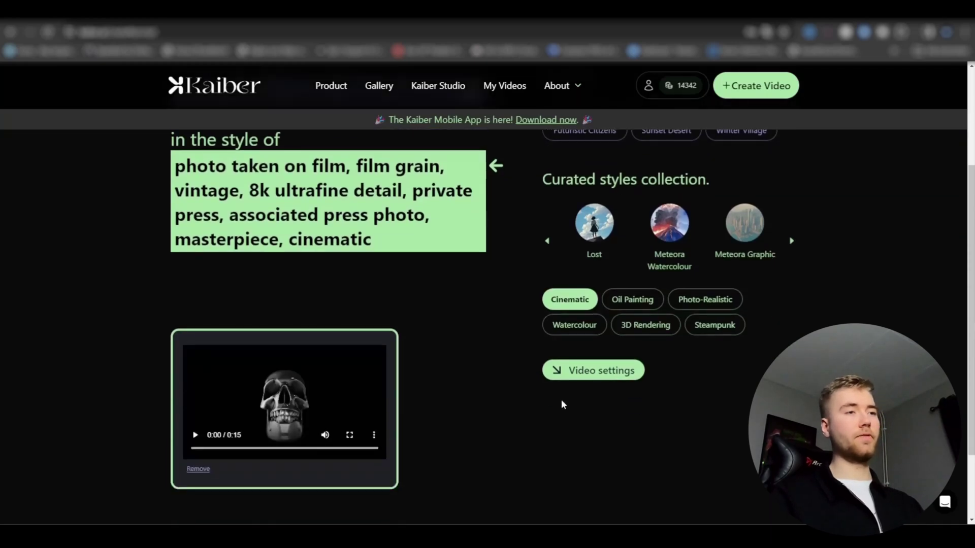
Keep Evolve at 4 with version 2.0 and generate the transformed video
{"action": "left_click", "coordinate": [597, 373]}
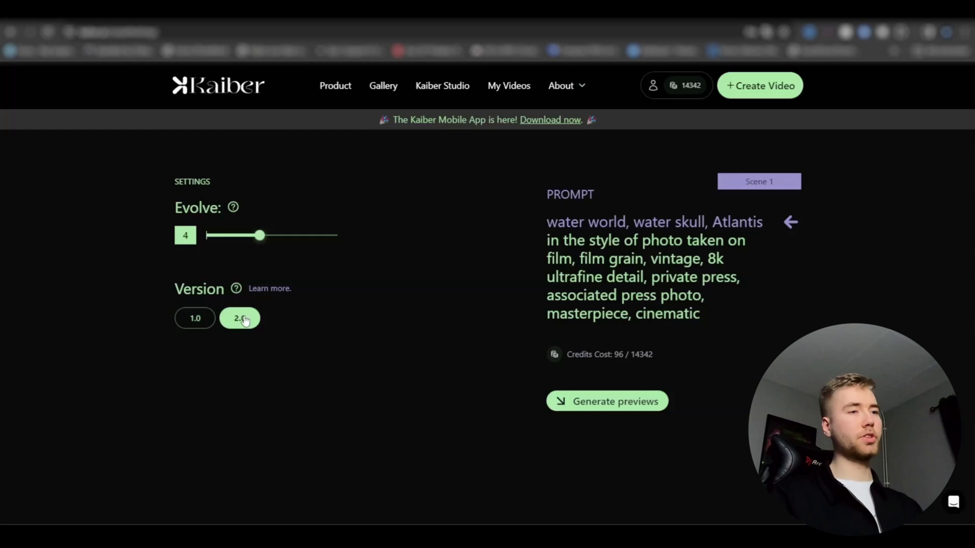
{"action": "left_click", "coordinate": [602, 404]}
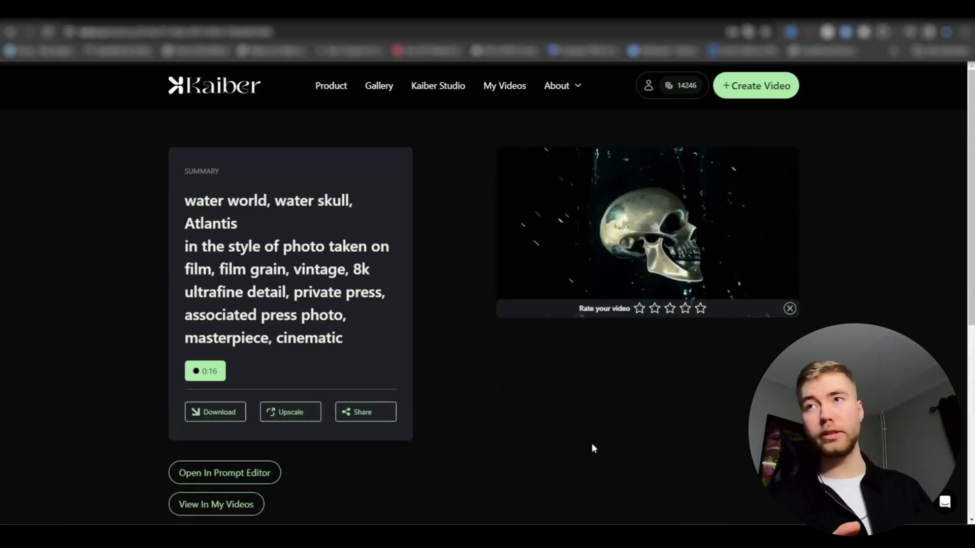
Open the Upscale options under the finished skull video
{"action": "left_click", "coordinate": [291, 412]}
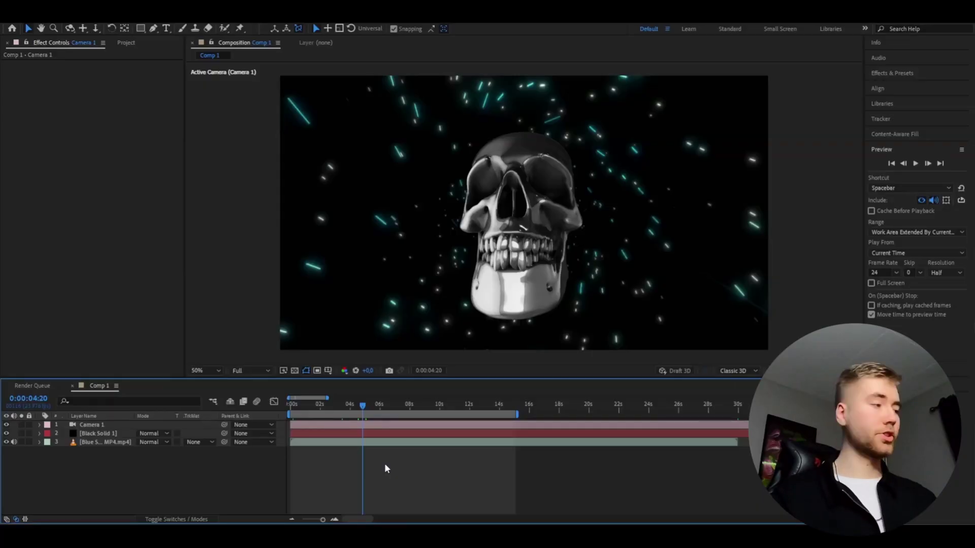
Check the stacked layers, then select the Space clip and open the top video's blend modes
{"action": "left_click", "coordinate": [97, 434]}
{"action": "left_click", "coordinate": [104, 425]}
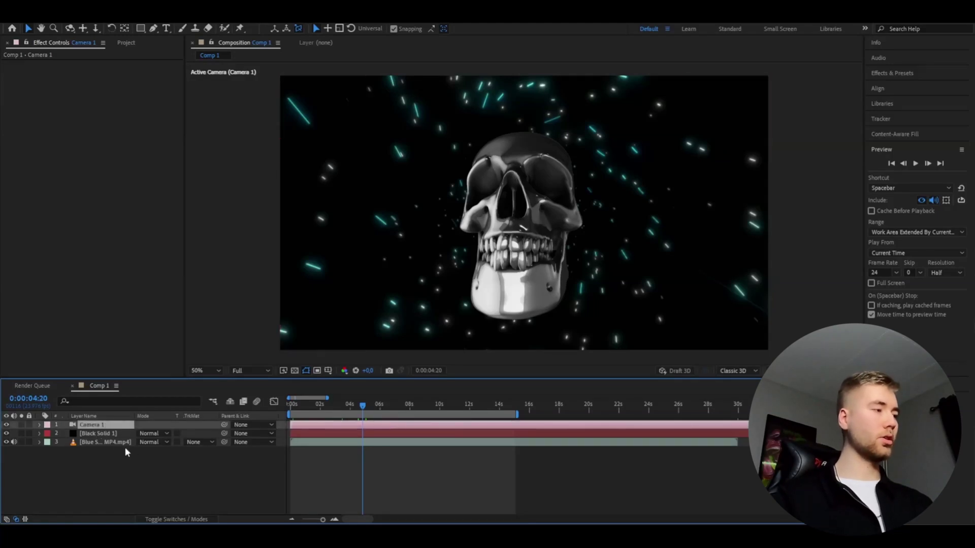
{"action": "left_click", "coordinate": [119, 443], "text": "shift"}
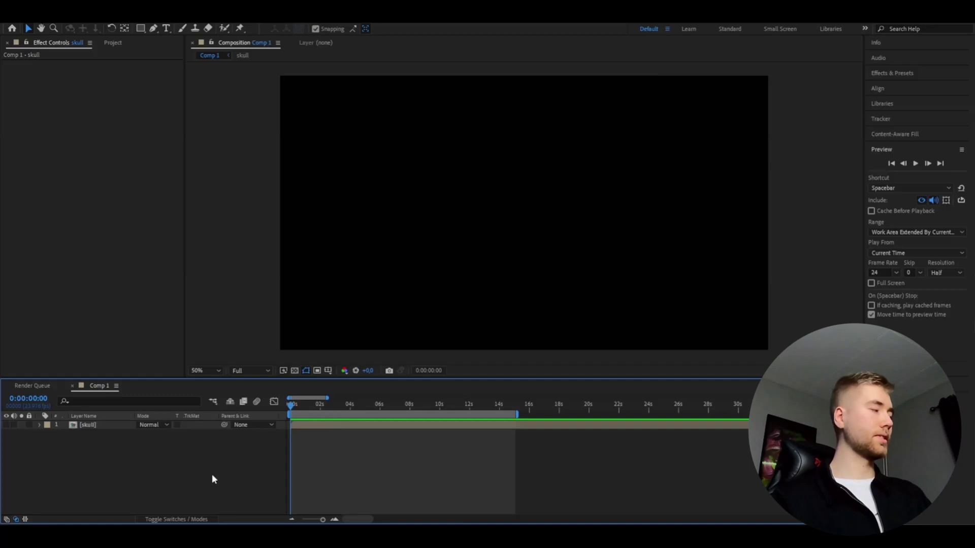
{"action": "left_click", "coordinate": [212, 474]}
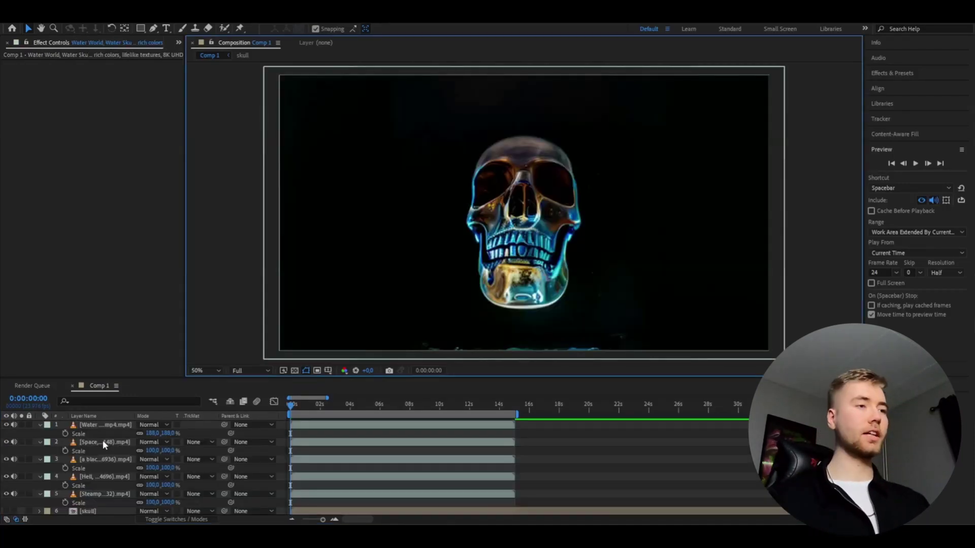
{"action": "left_click", "coordinate": [103, 441]}
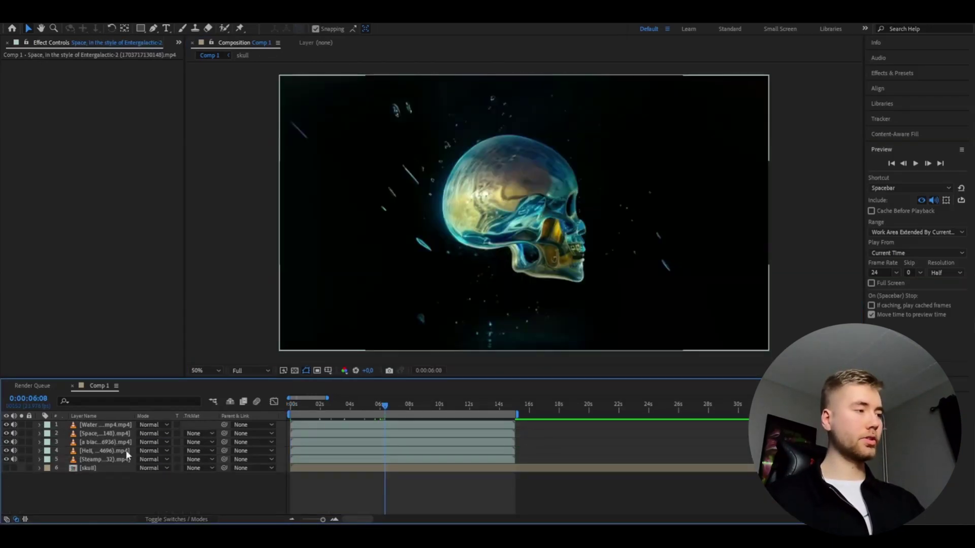
{"action": "left_click", "coordinate": [145, 425]}
Set the top video layers' blend mode to Lighten
{"action": "left_click", "coordinate": [194, 194]}
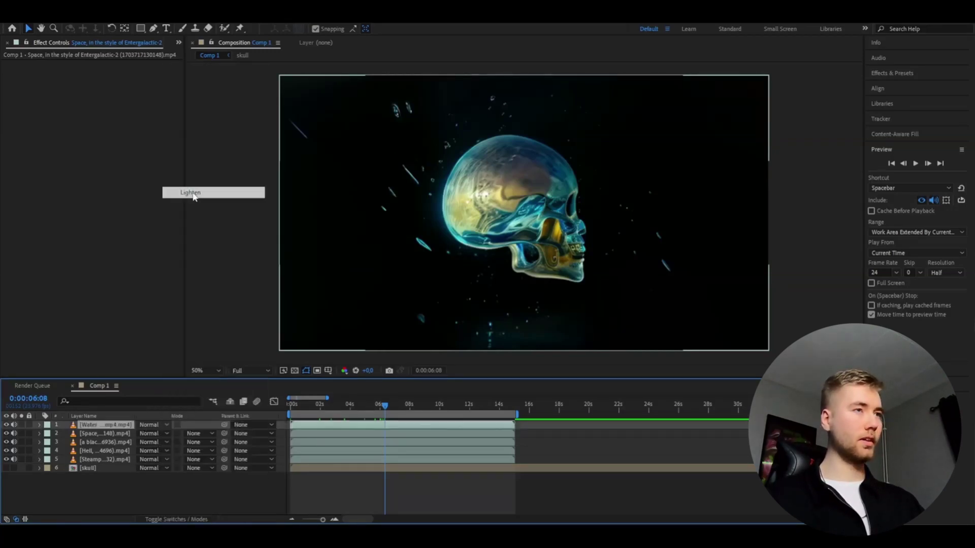
{"action": "left_click", "coordinate": [104, 433]}
{"action": "left_click", "coordinate": [149, 433]}
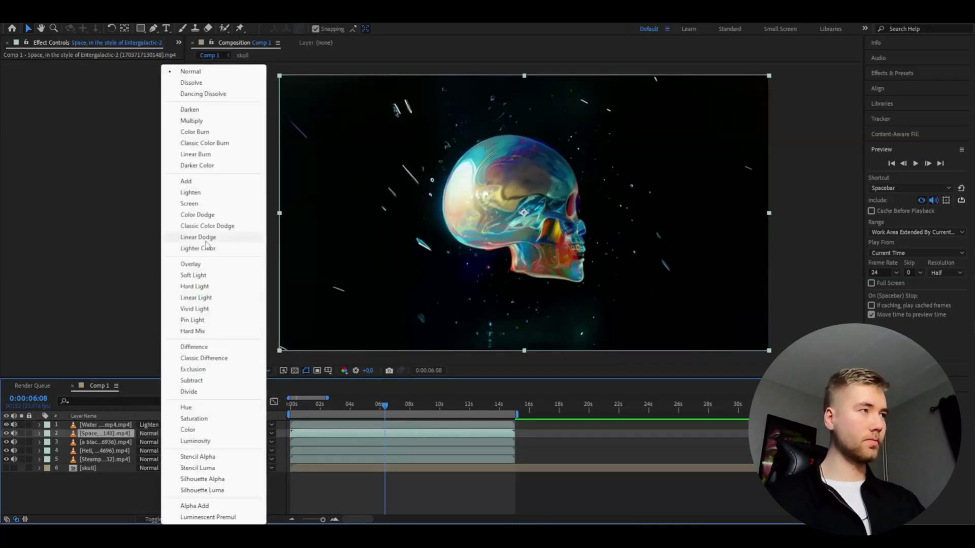
{"action": "left_click", "coordinate": [193, 194]}
{"action": "left_click", "coordinate": [105, 459]}
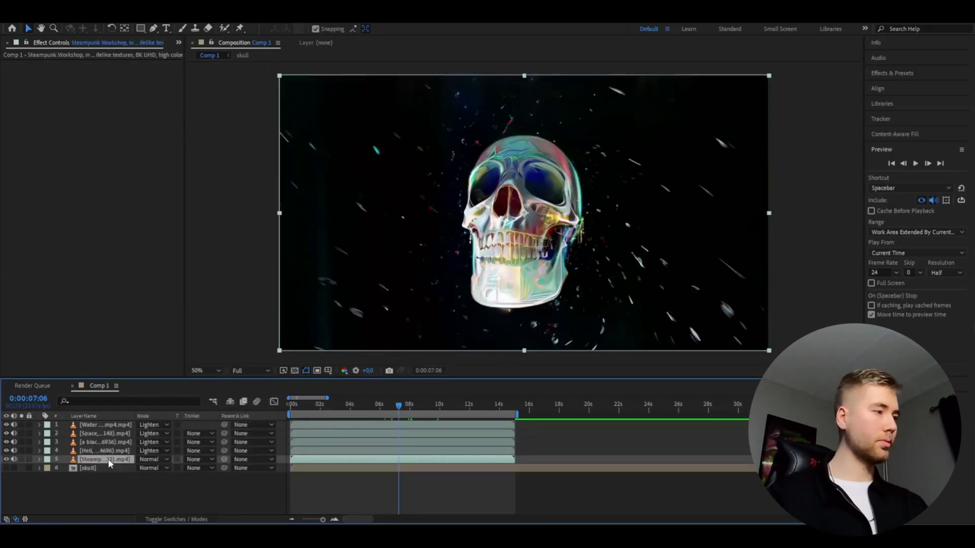
Precompose all layers, including the skull, into 'skull blend' and duplicate the precomp
{"action": "left_click", "coordinate": [105, 426], "text": "shift"}
{"action": "left_click", "coordinate": [95, 469], "text": "ctrl"}
{"action": "key", "text": "ctrl+shift+c"}
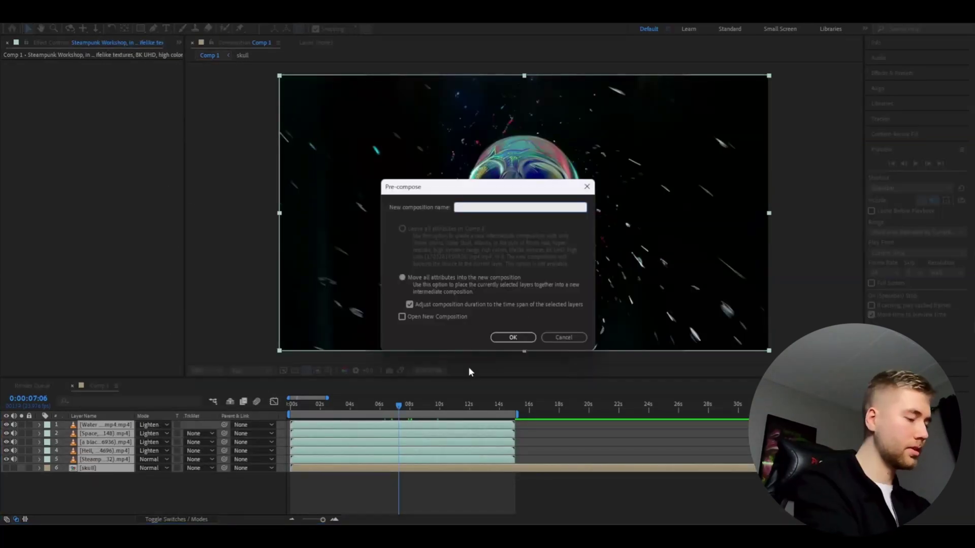
{"action": "key", "text": "Return"}
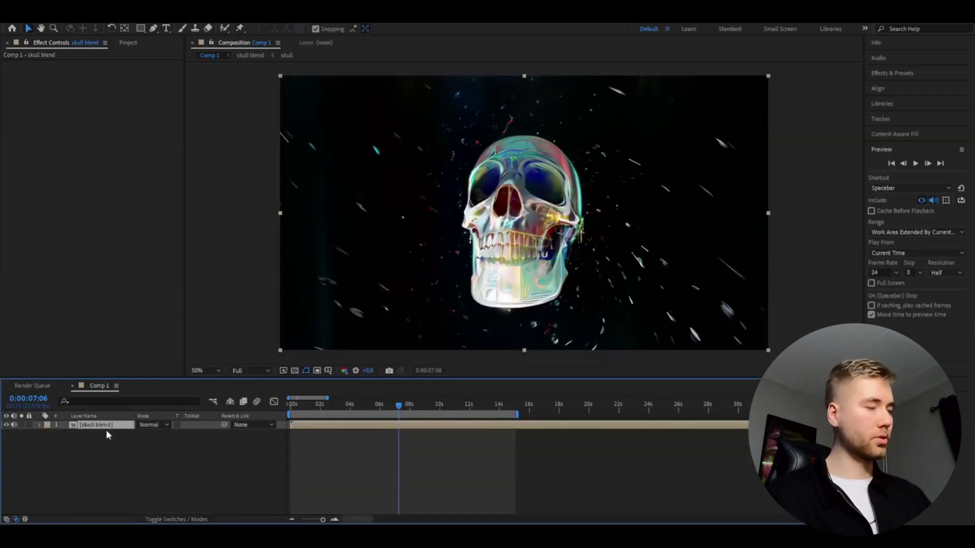
{"action": "key", "text": "ctrl+d"}
{"action": "left_click", "coordinate": [324, 452]}
Set the top skull blend's EdgeDetect to Edge Smooth 0, Threshold 0.5 and Mono Edges
{"action": "left_click", "coordinate": [349, 426]}
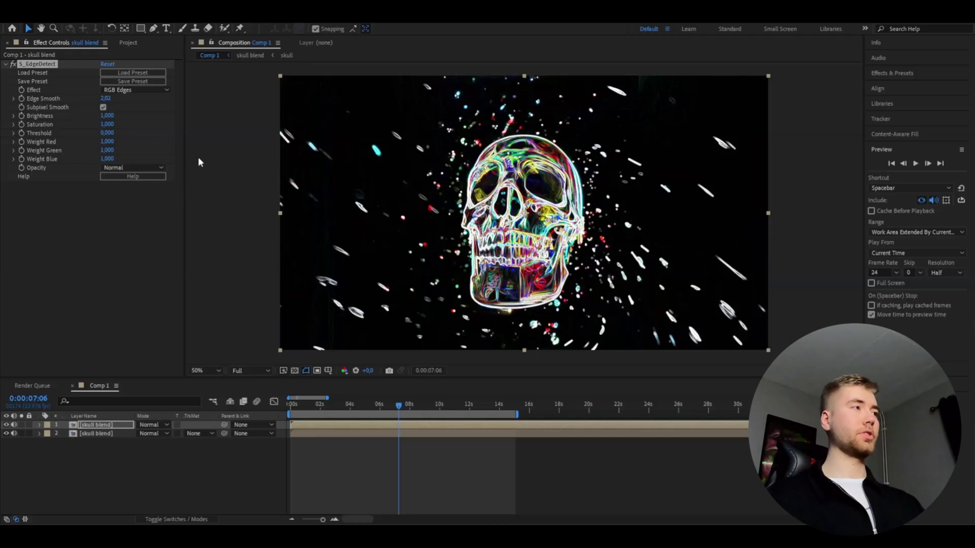
{"action": "left_click", "coordinate": [107, 99]}
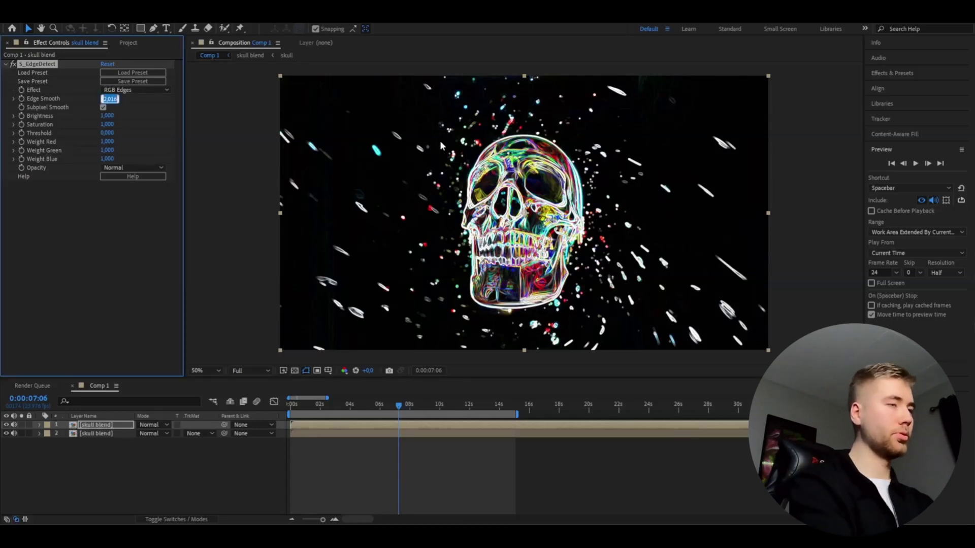
{"action": "type", "text": "0"}
{"action": "key", "text": "Return"}
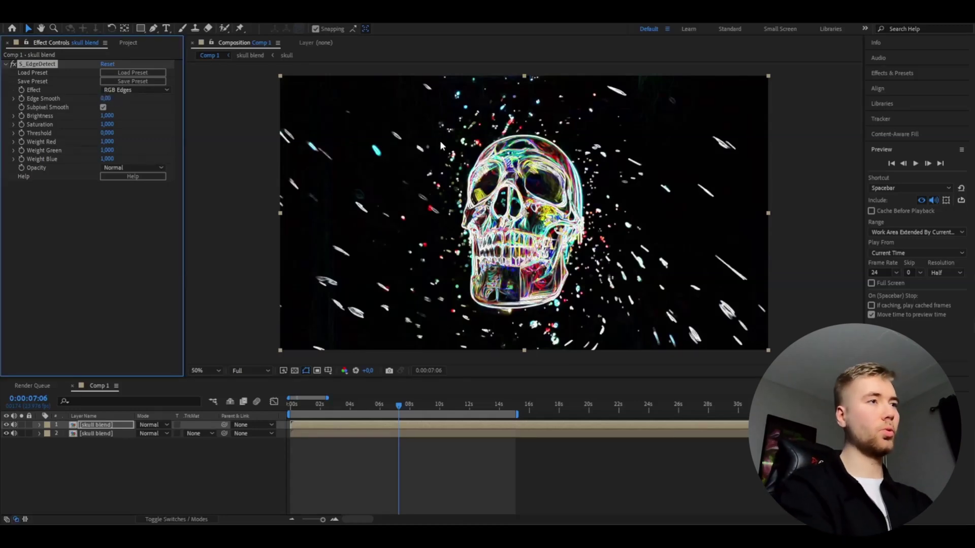
{"action": "left_click", "coordinate": [110, 133]}
{"action": "type", "text": "0,5"}
{"action": "key", "text": "Return"}
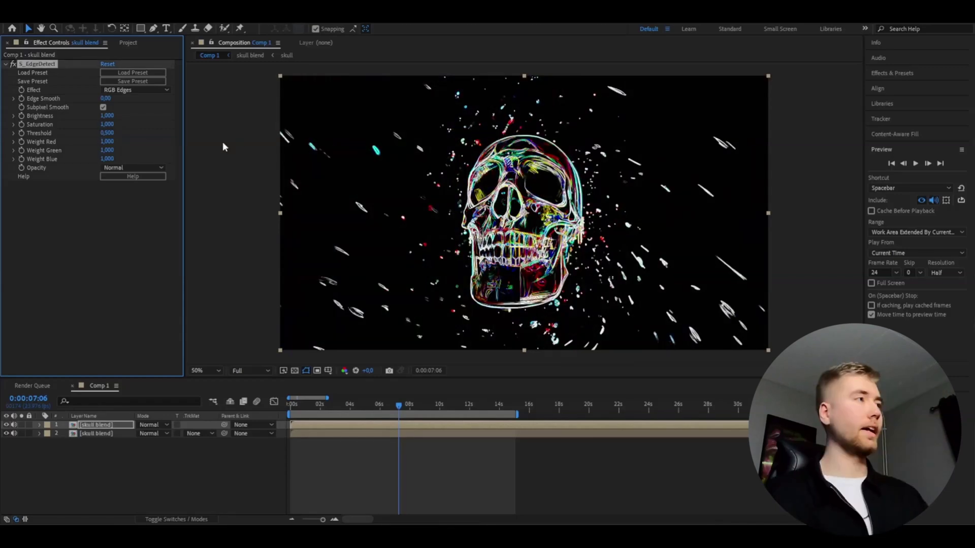
{"action": "left_click", "coordinate": [129, 90]}
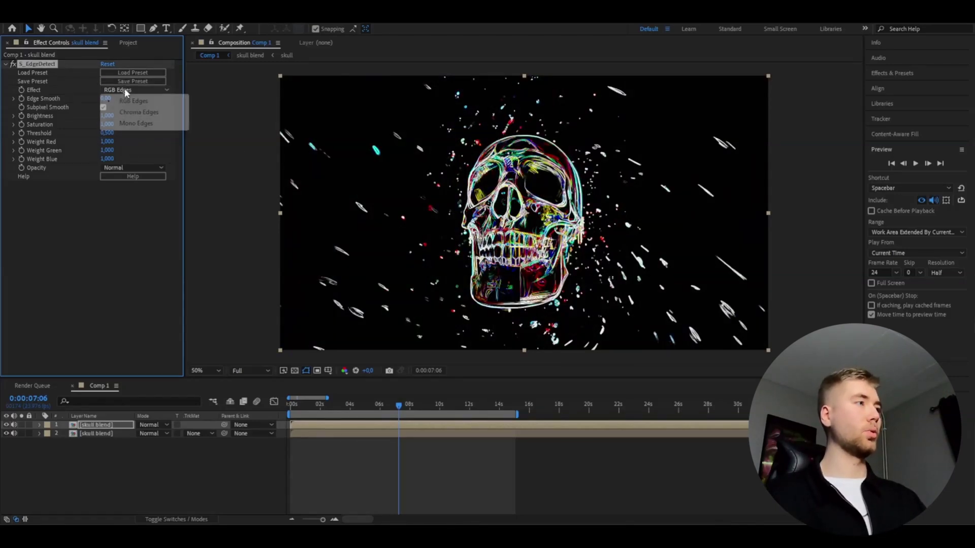
{"action": "left_click", "coordinate": [143, 124]}
Add S_Flicker to the edge layer with Amplitude 0.5
{"action": "left_click", "coordinate": [359, 428]}
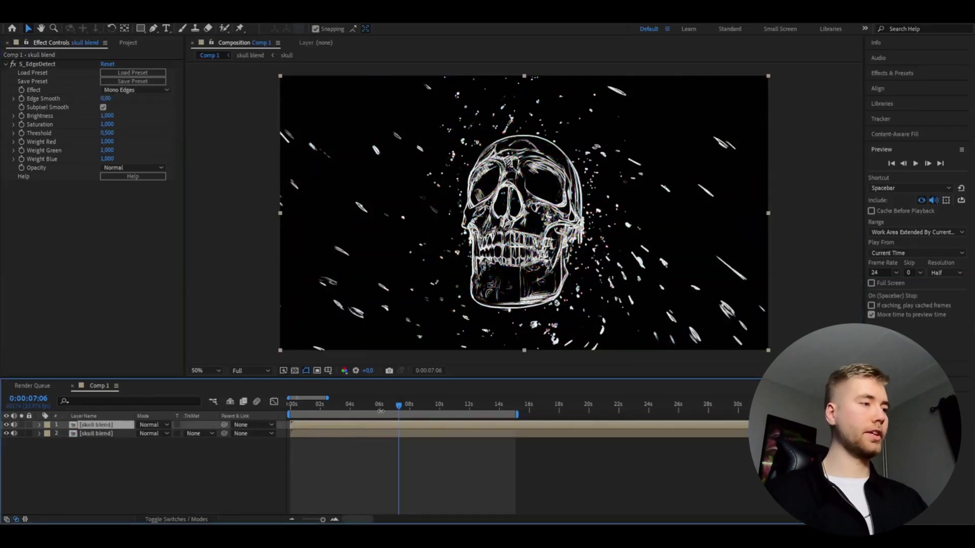
{"action": "key", "text": "ctrl+space"}
{"action": "type", "text": "flicker"}
{"action": "key", "text": "Return"}
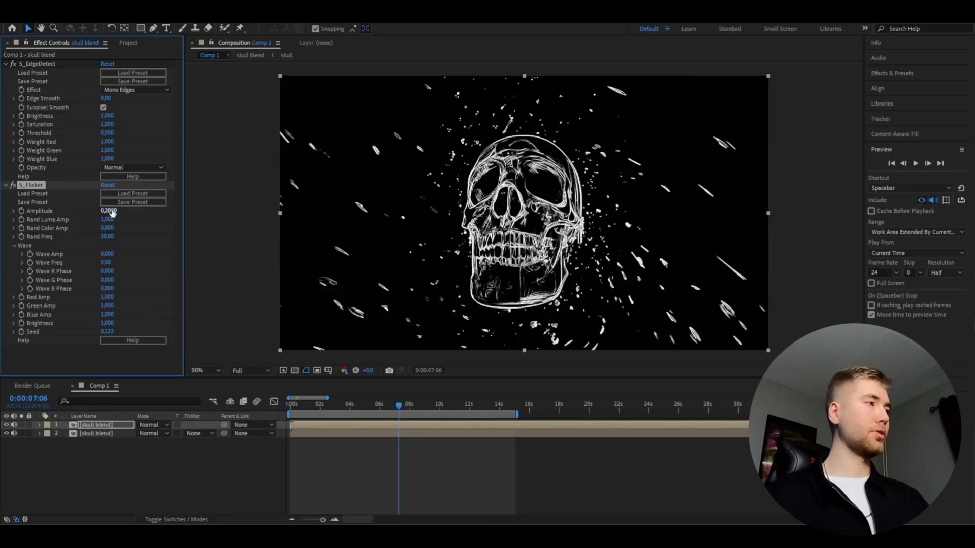
{"action": "type", "text": "0,5"}
{"action": "key", "text": "Return"}
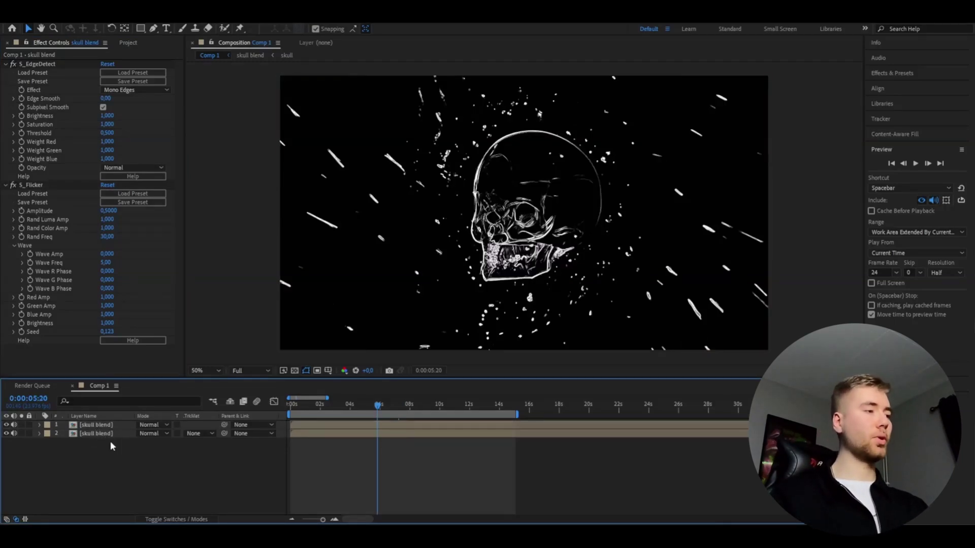
Set the edge layer to Screen blend mode and scale it to 105%
{"action": "left_click", "coordinate": [154, 426]}
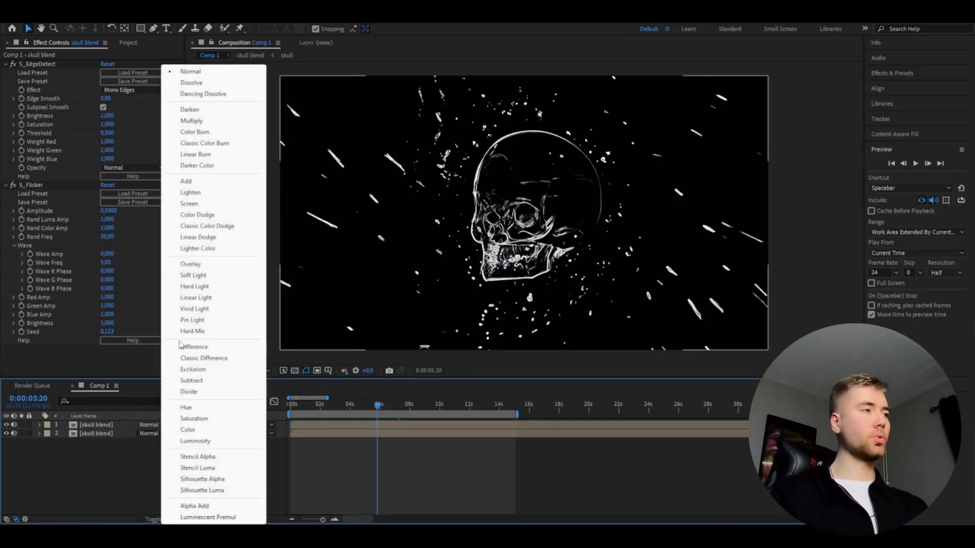
{"action": "left_click", "coordinate": [210, 206]}
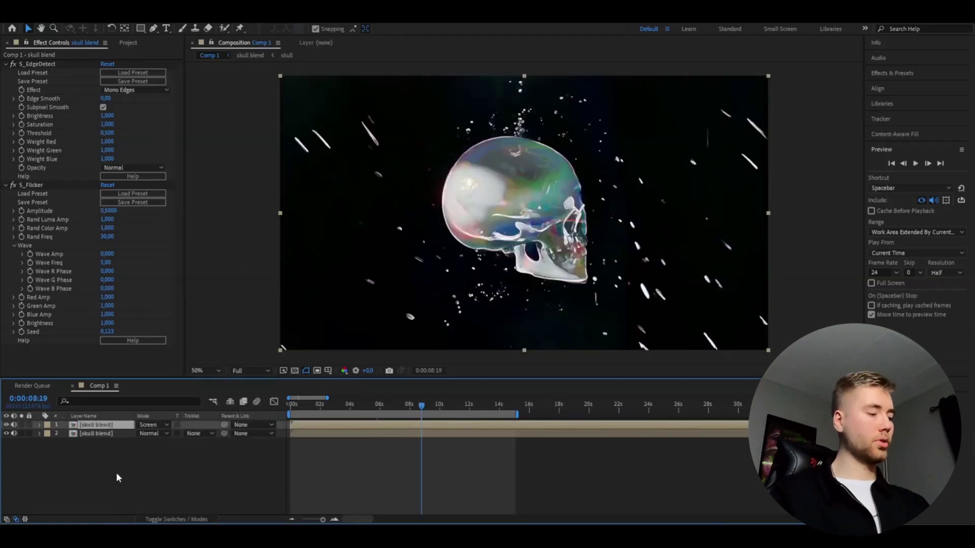
{"action": "key", "text": "s"}
{"action": "left_click", "coordinate": [150, 433]}
{"action": "type", "text": "105"}
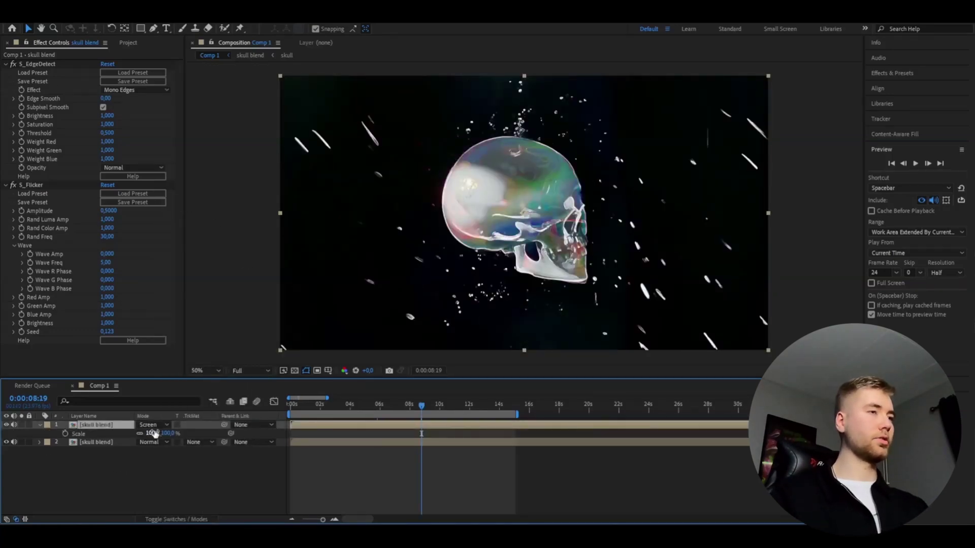
{"action": "key", "text": "Return"}
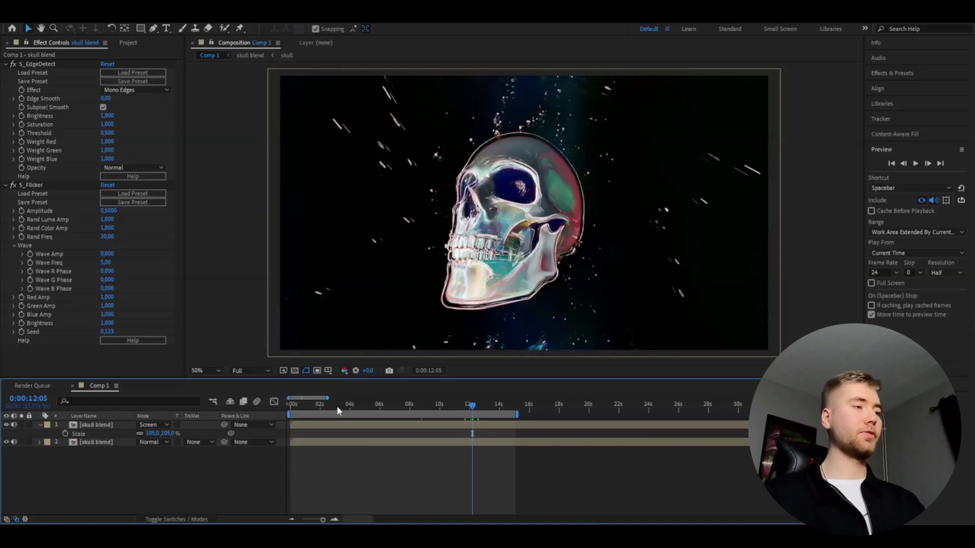
{"action": "left_click_drag", "start_coordinate": [295, 404], "coordinate": [246, 404]}
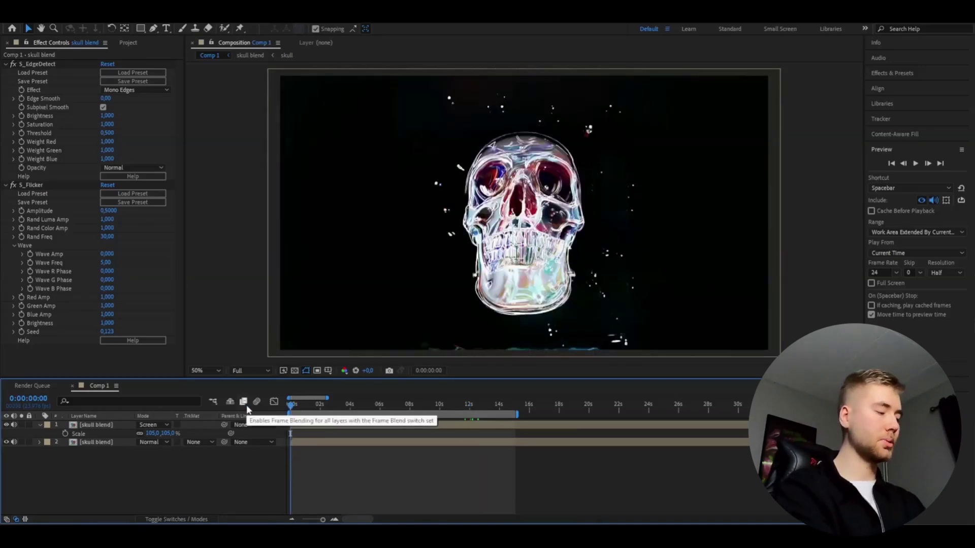
Add an adjustment layer with Deep Glow at Radius 500 and smooth blending enabled
{"action": "key", "text": "ctrl+alt+y"}
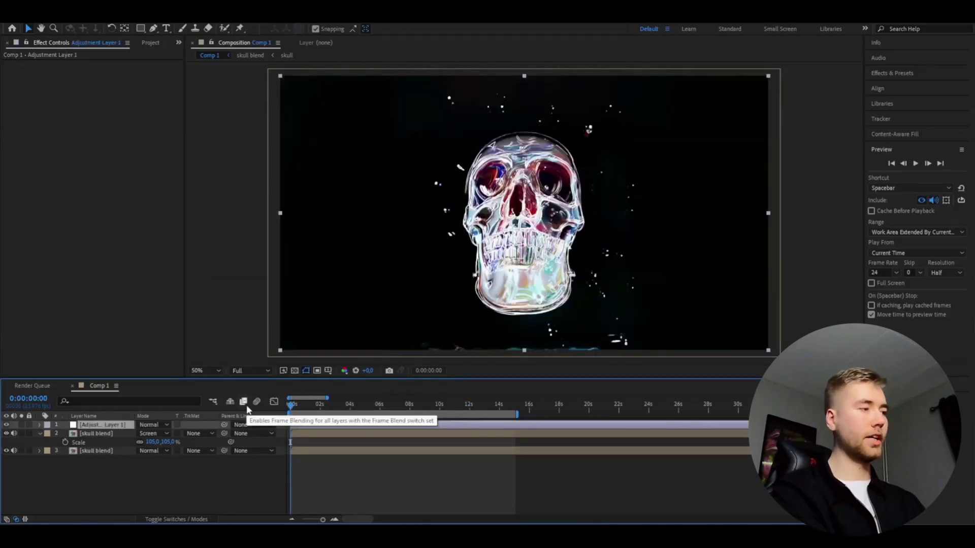
{"action": "key", "text": "ctrl+space"}
{"action": "type", "text": "deep"}
{"action": "key", "text": "Return"}
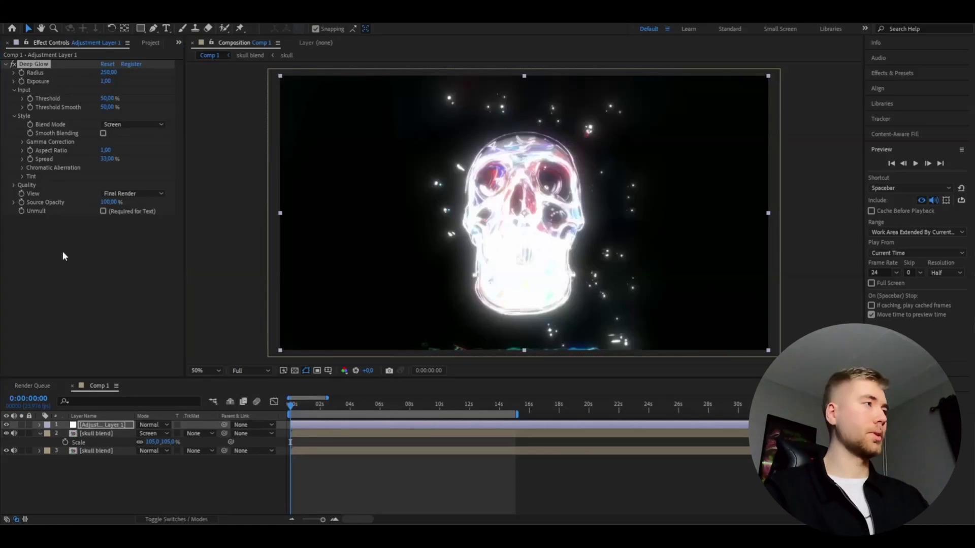
{"action": "left_click", "coordinate": [108, 73]}
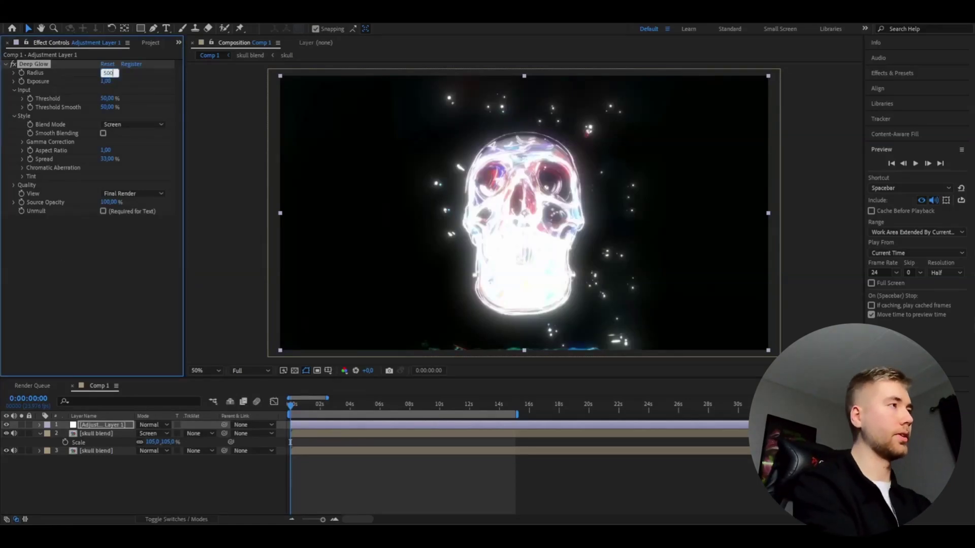
{"action": "key", "text": "Return"}
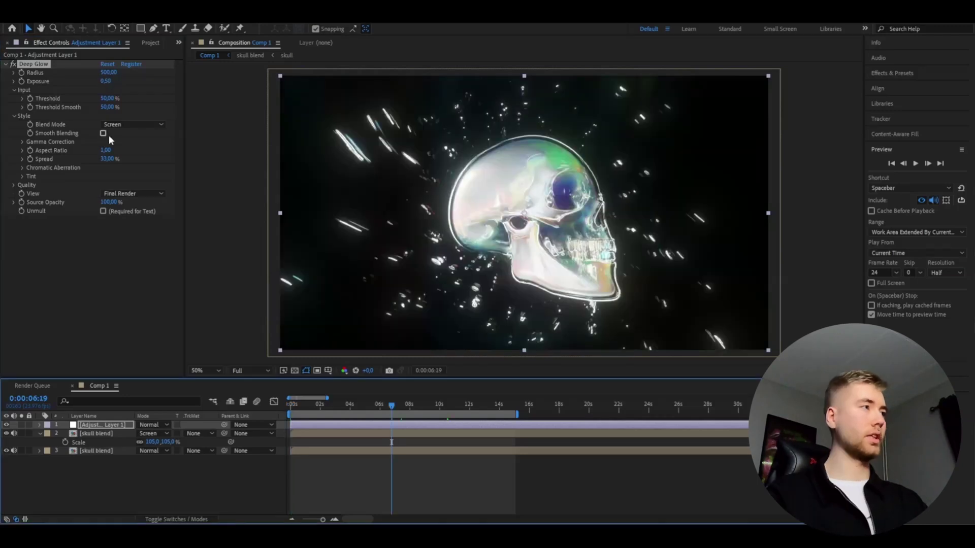
{"action": "left_click", "coordinate": [103, 134]}
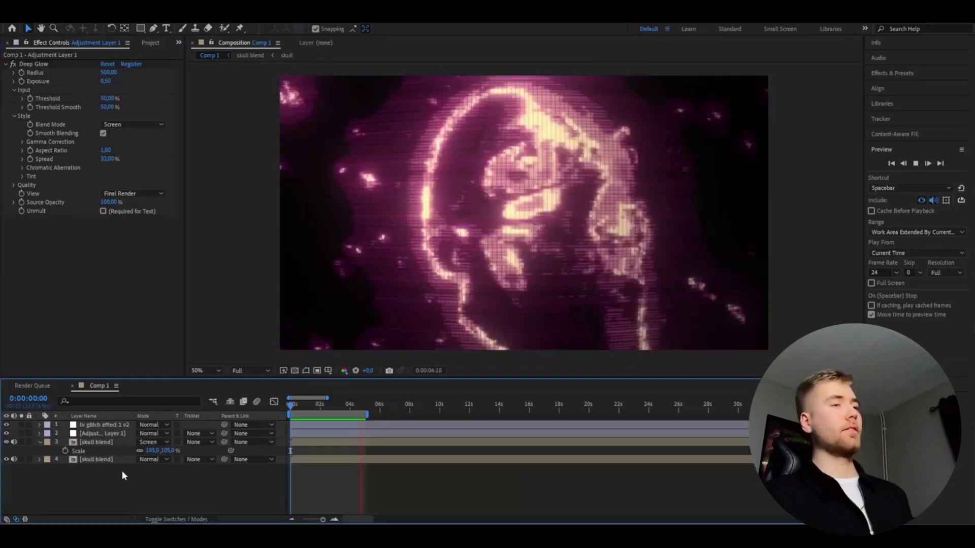